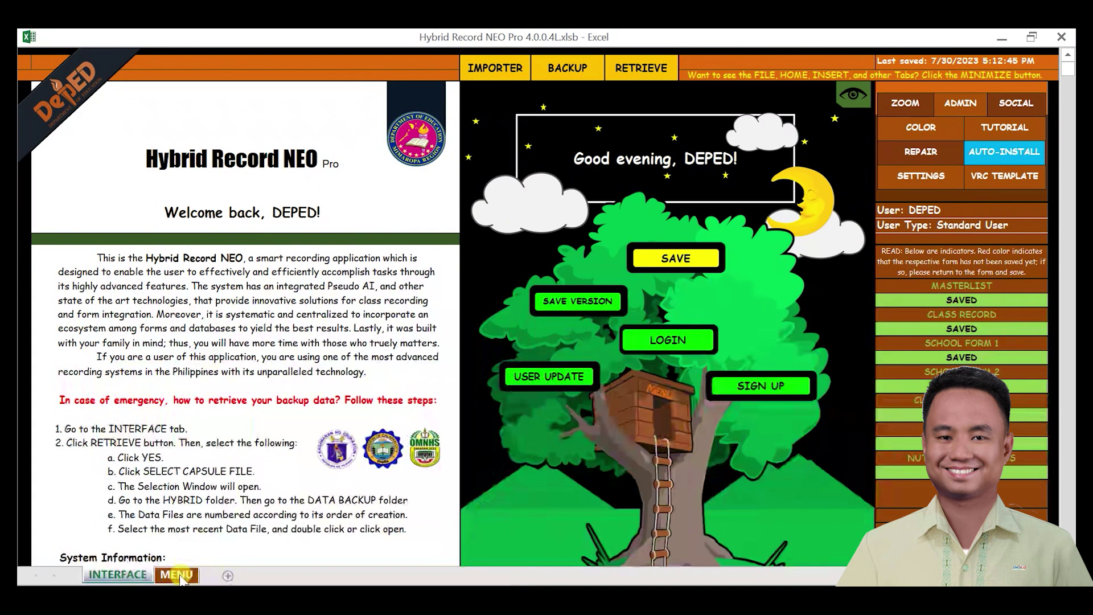
- Open the masterlist form from the main menu and select CLASS 1 as the class
{"action": "left_click", "coordinate": [658, 408]}
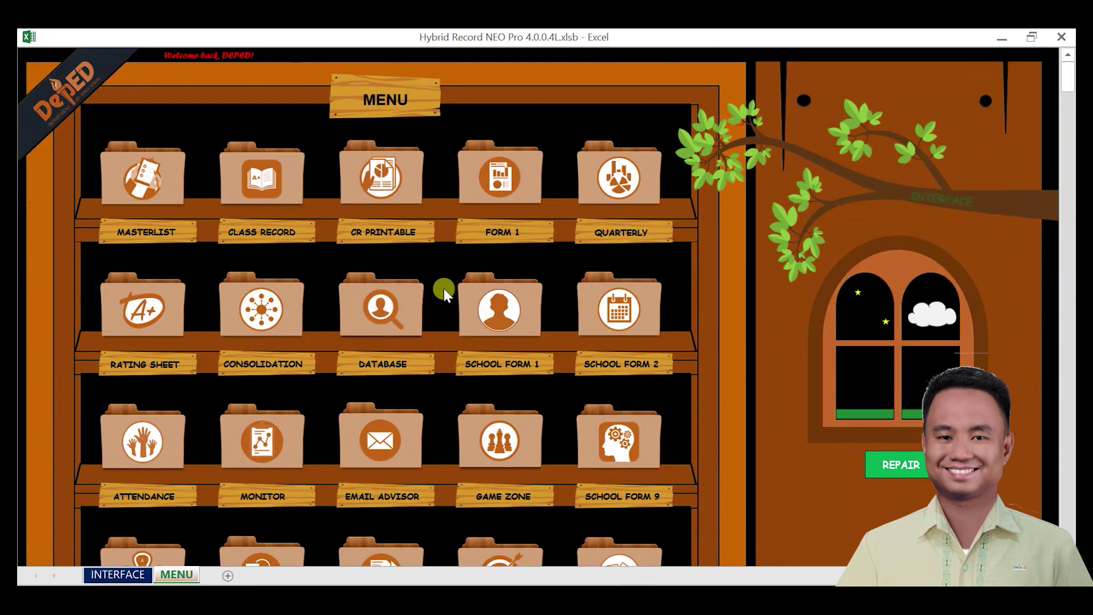
{"action": "left_click", "coordinate": [151, 170]}
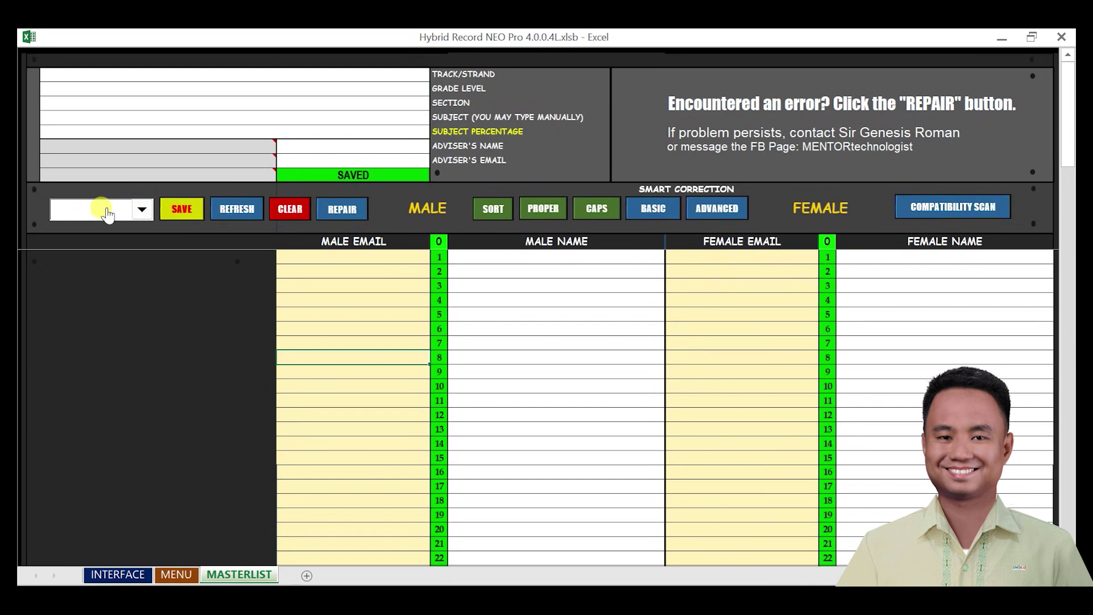
{"action": "left_click", "coordinate": [136, 210]}
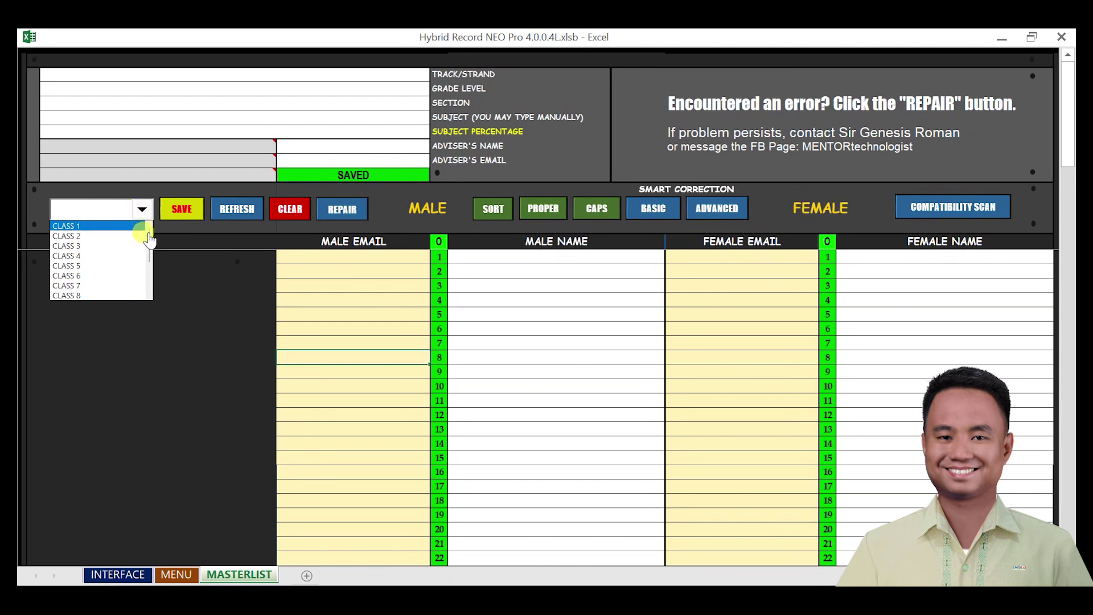
{"action": "mouse_move", "coordinate": [148, 232]}
{"action": "left_mouse_down"}
{"action": "mouse_move", "coordinate": [142, 275]}
{"action": "mouse_move", "coordinate": [145, 225]}
{"action": "left_mouse_up"}
{"action": "left_click", "coordinate": [94, 229]}
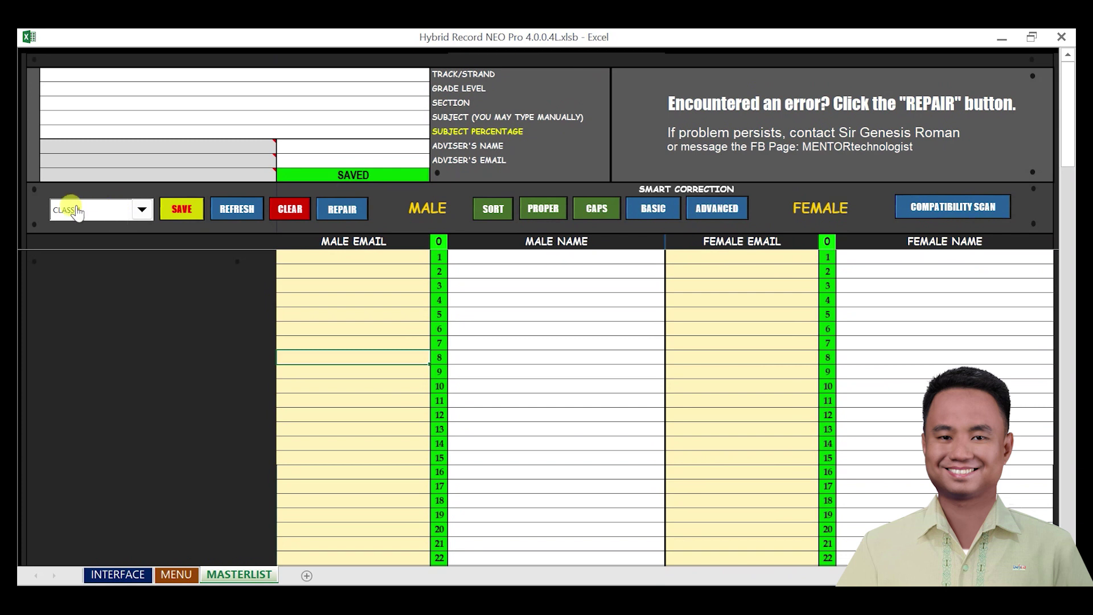
- Examine the entry instructions for the track/strand, grade level, section, subject, subject percentage and adviser fields
{"action": "left_click", "coordinate": [296, 74]}
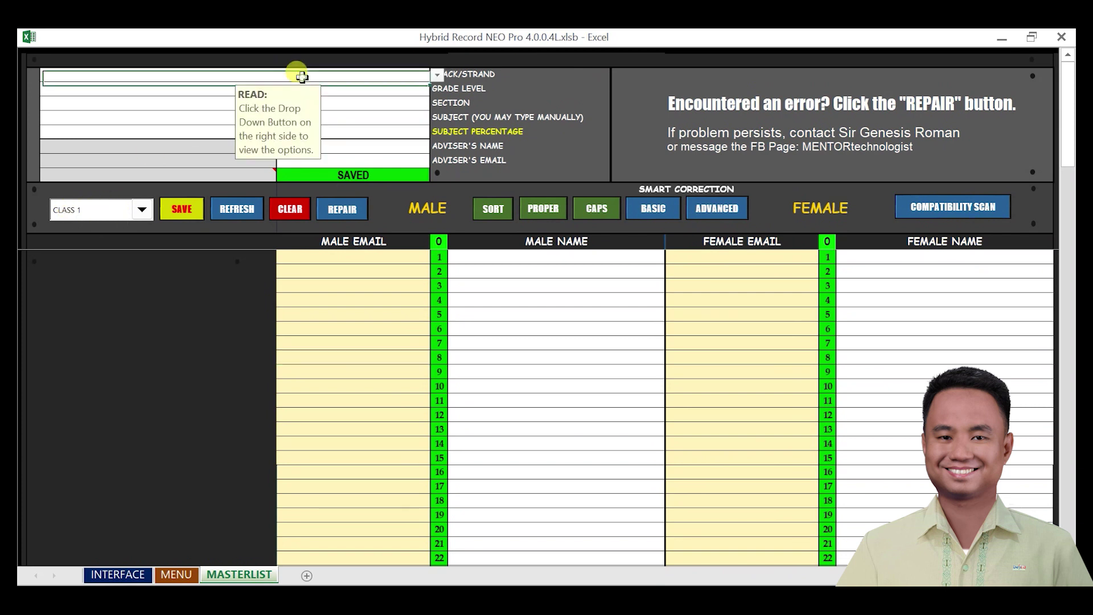
{"action": "left_click", "coordinate": [359, 89]}
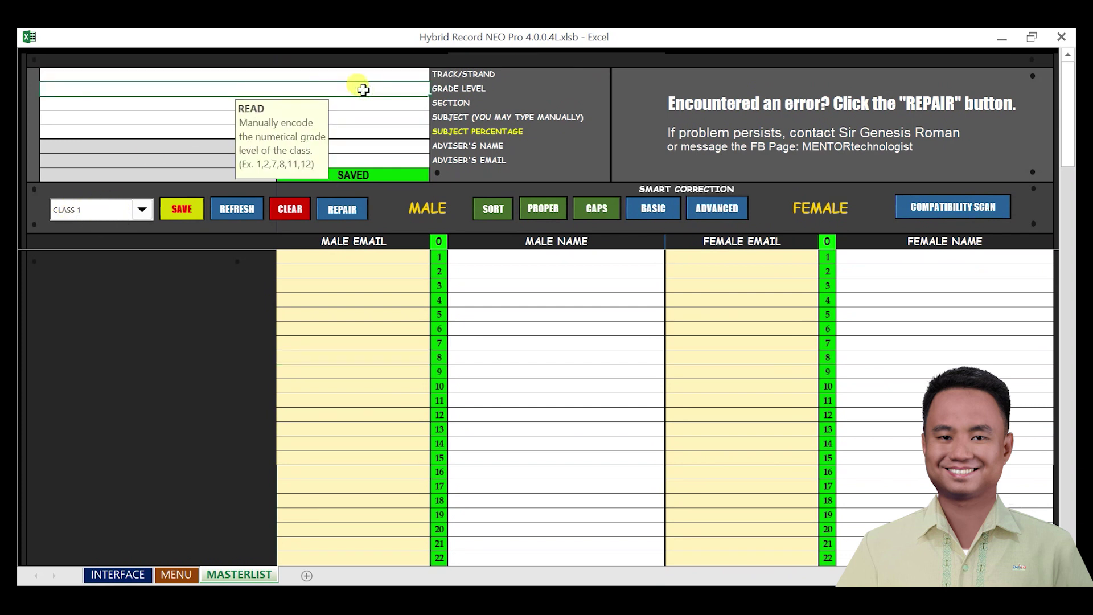
{"action": "left_click", "coordinate": [362, 107]}
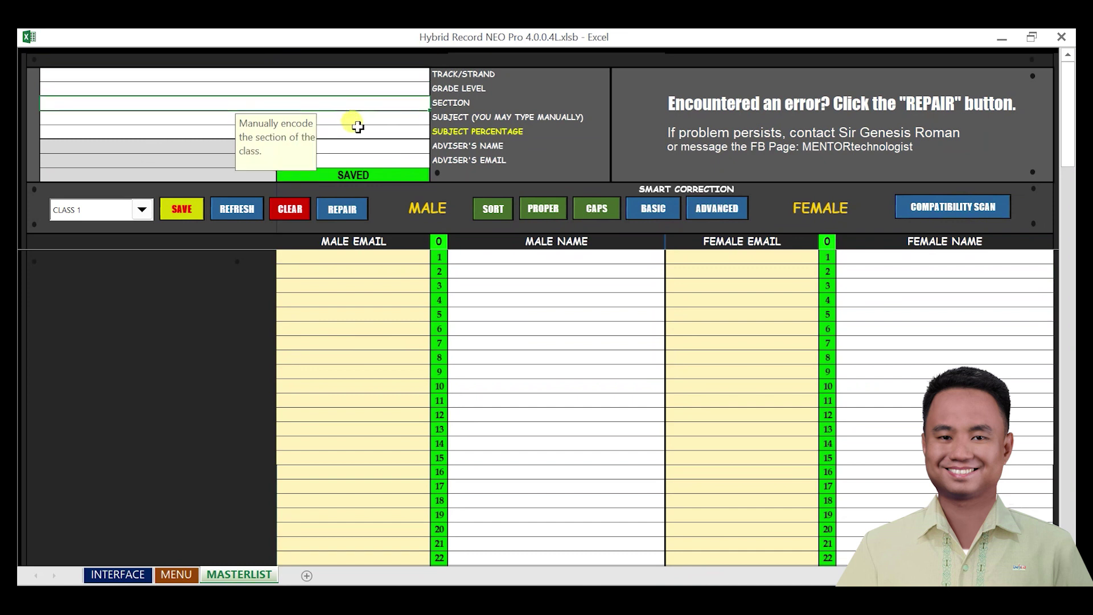
{"action": "left_click", "coordinate": [359, 132]}
{"action": "left_click", "coordinate": [362, 118]}
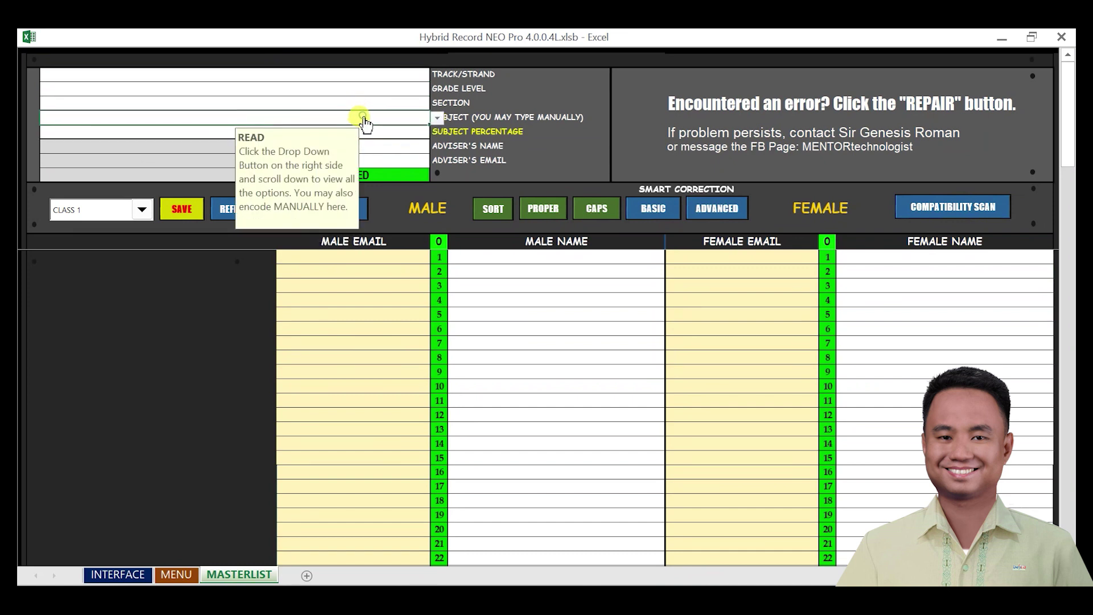
{"action": "left_click", "coordinate": [367, 134]}
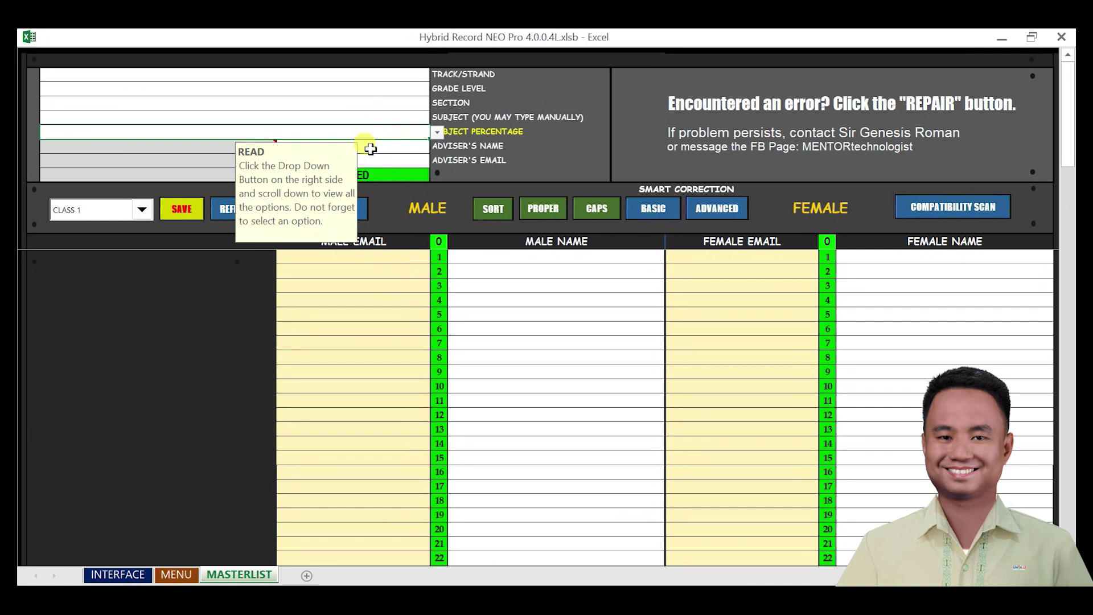
{"action": "left_click", "coordinate": [371, 165]}
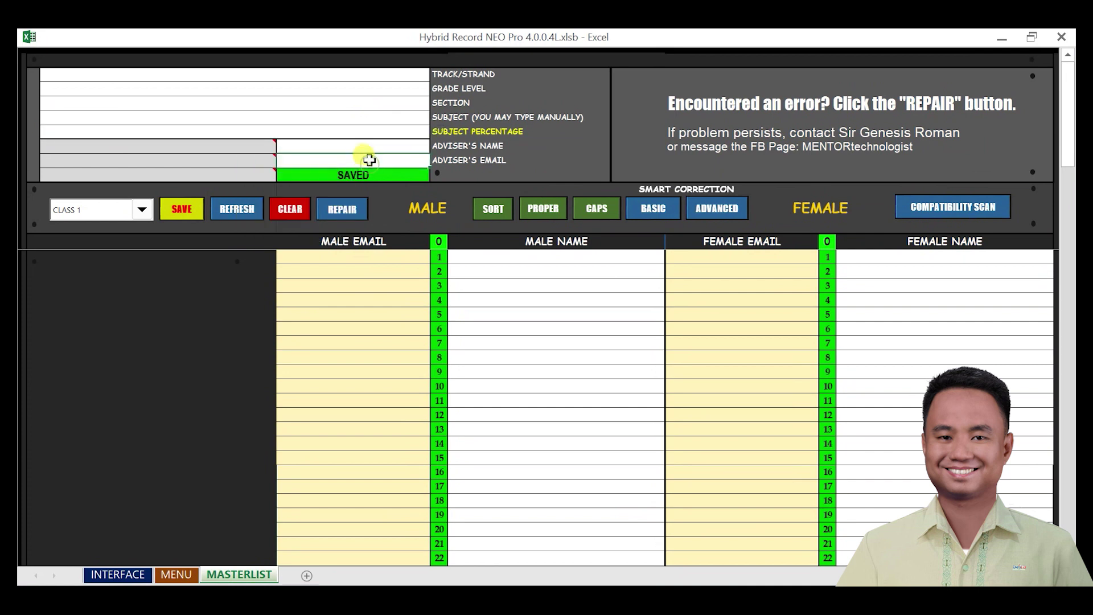
{"action": "left_click", "coordinate": [355, 120]}
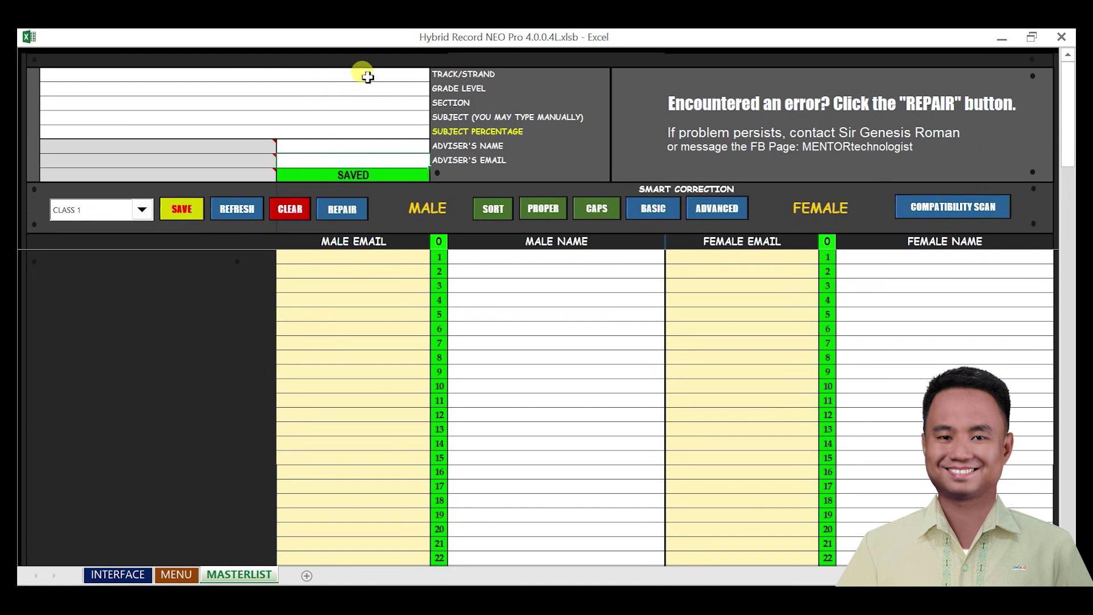
{"action": "left_click", "coordinate": [341, 76]}
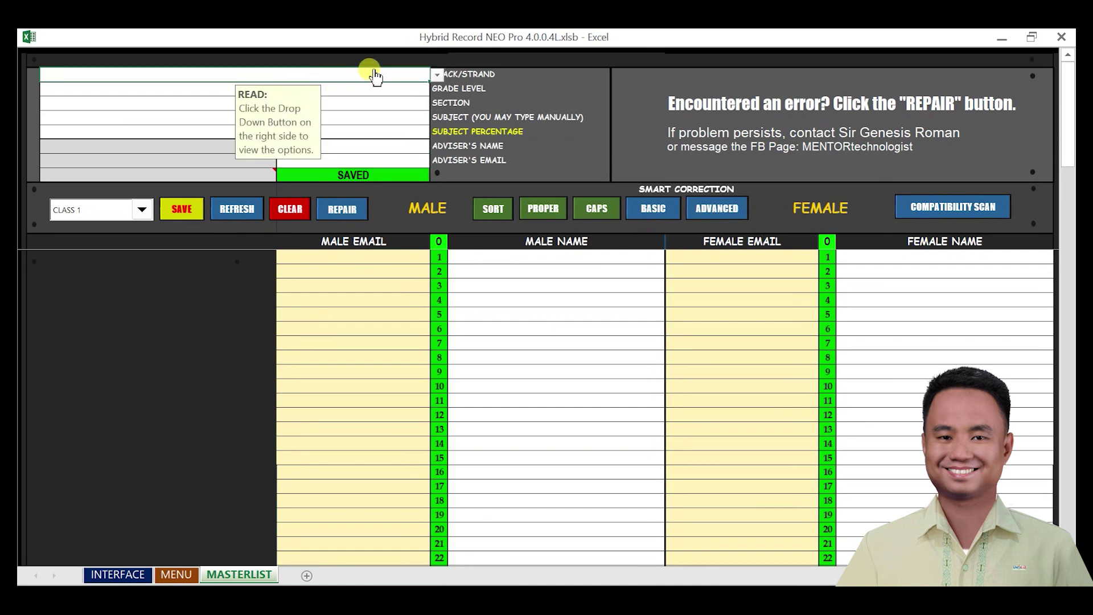
- Set the class's grade level to 7 and its section to RAVEN
{"action": "left_click", "coordinate": [362, 89]}
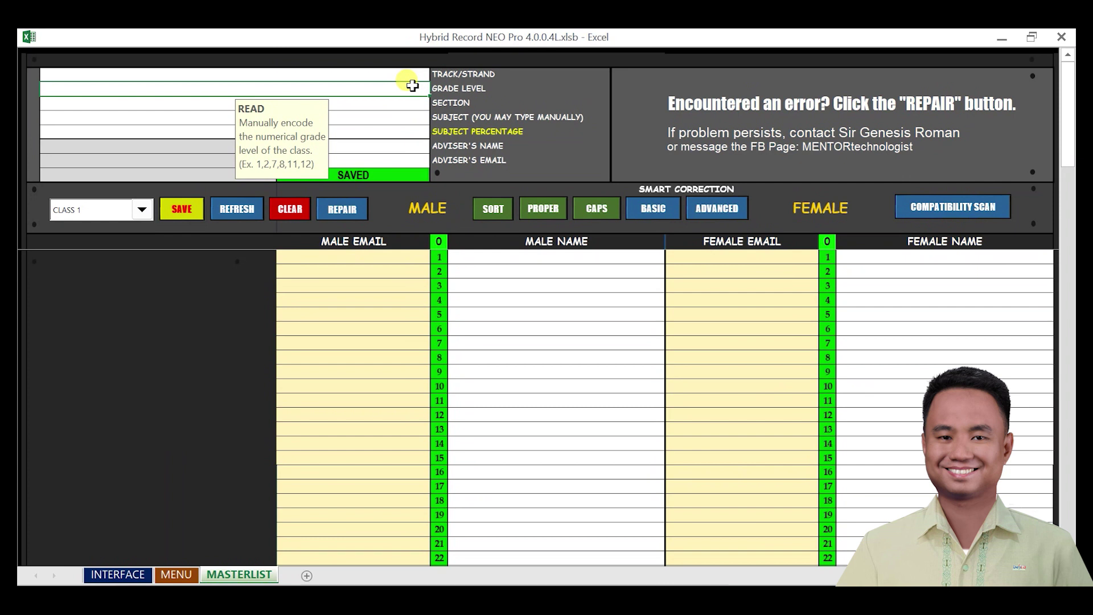
{"action": "type", "text": "7"}
{"action": "left_click", "coordinate": [411, 103]}
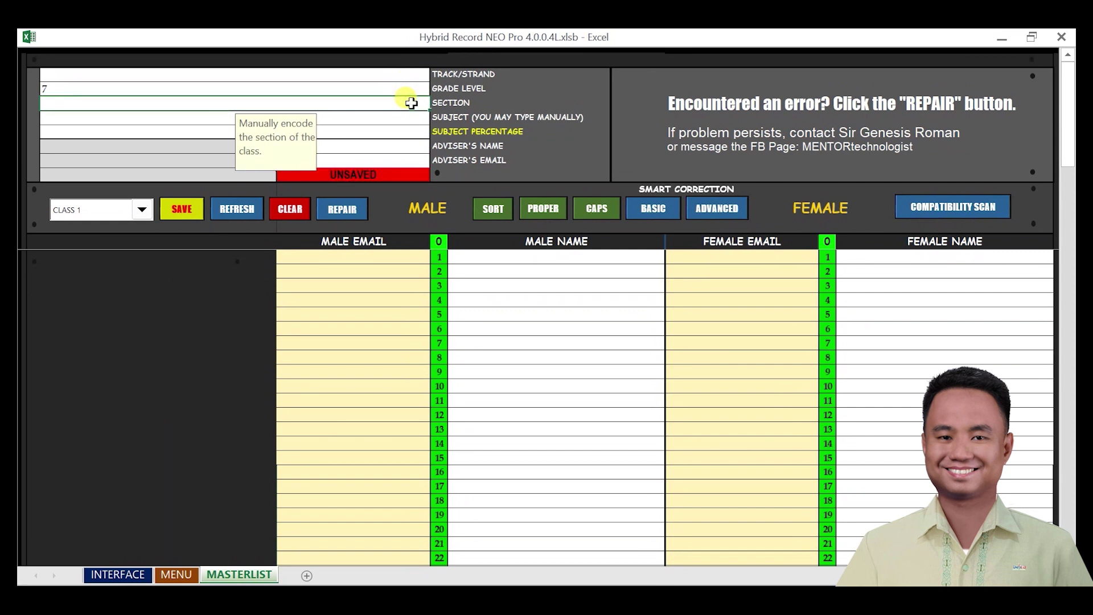
{"action": "type", "text": "RAVEN"}
- Choose English from the listed options as the class subject
{"action": "left_click", "coordinate": [378, 117]}
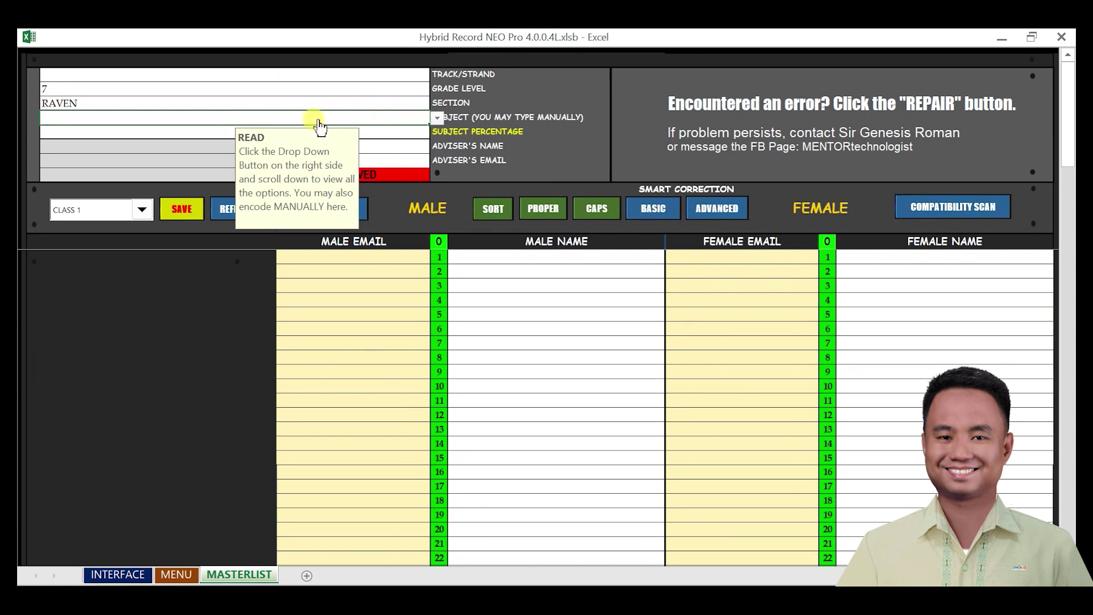
{"action": "left_click", "coordinate": [437, 120]}
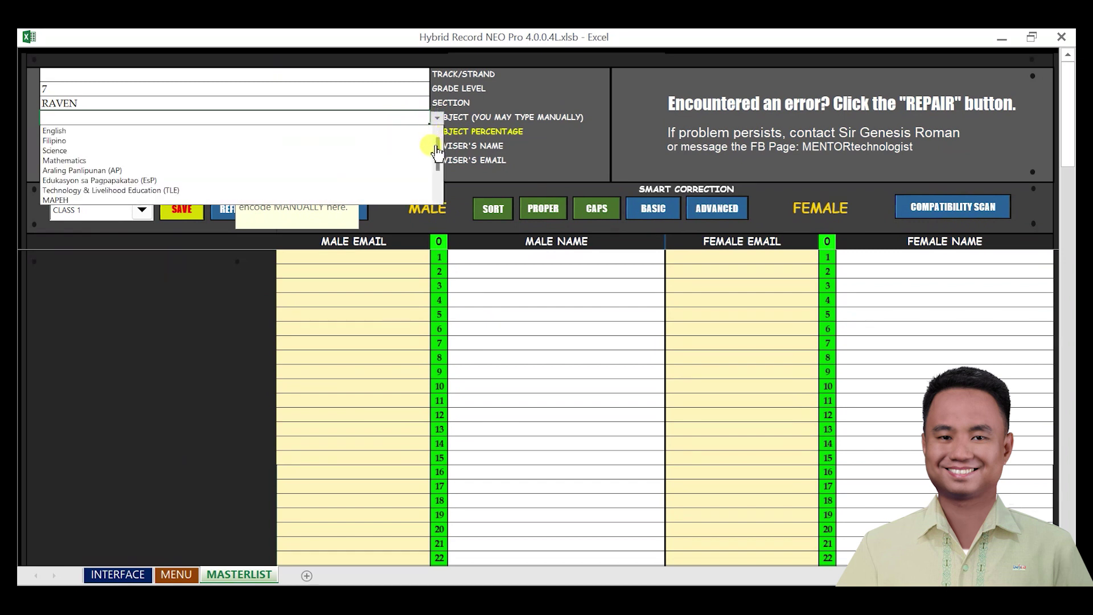
{"action": "mouse_move", "coordinate": [437, 150]}
{"action": "left_mouse_down"}
{"action": "mouse_move", "coordinate": [438, 183]}
{"action": "mouse_move", "coordinate": [439, 143]}
{"action": "left_mouse_up"}
{"action": "left_click", "coordinate": [367, 135]}
{"action": "left_click", "coordinate": [197, 101]}
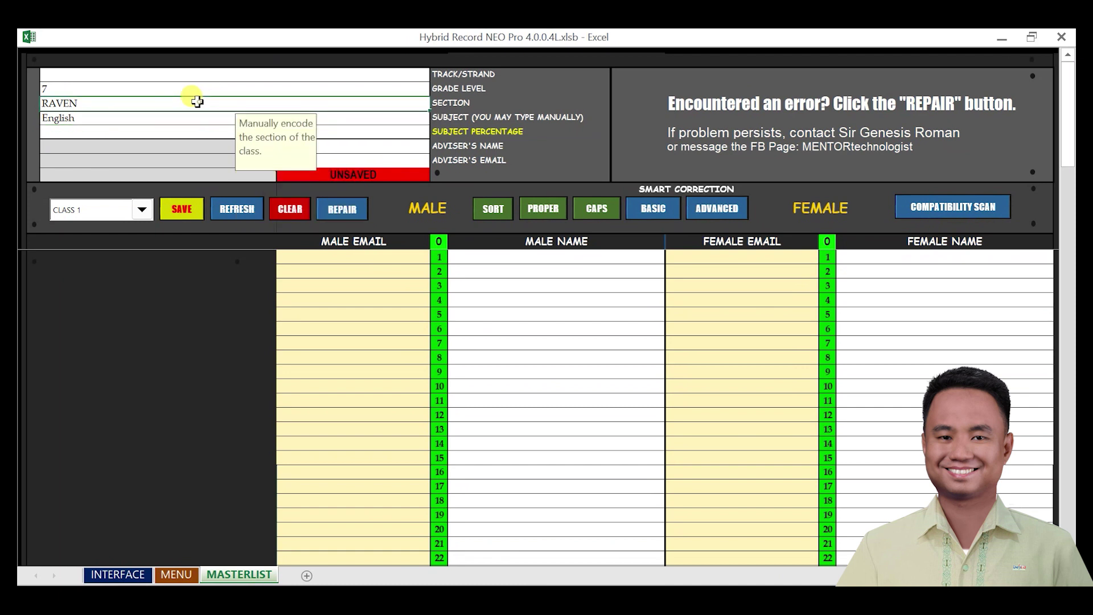
- Try JOURNALISM as a custom subject entry and return the subject to English
{"action": "left_click", "coordinate": [116, 116]}
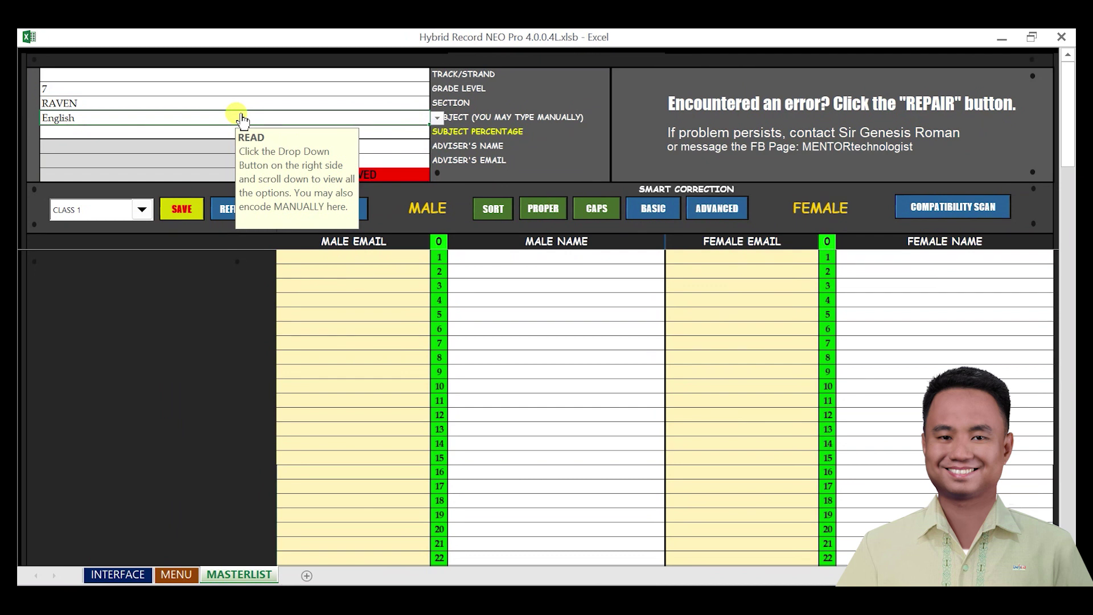
{"action": "key", "text": "Delete"}
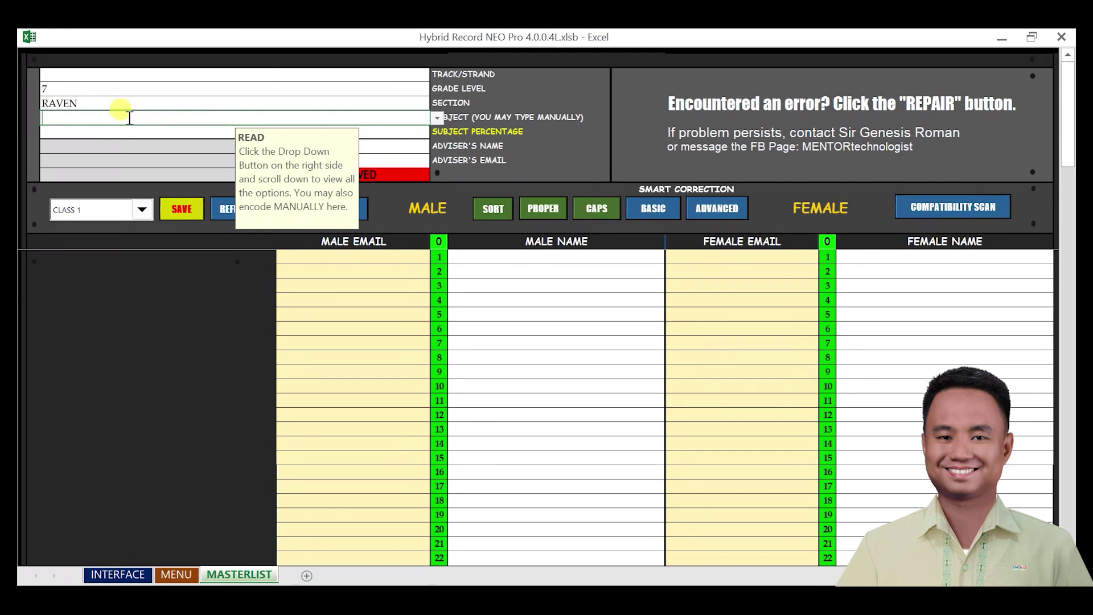
{"action": "type", "text": "JOURNALISM"}
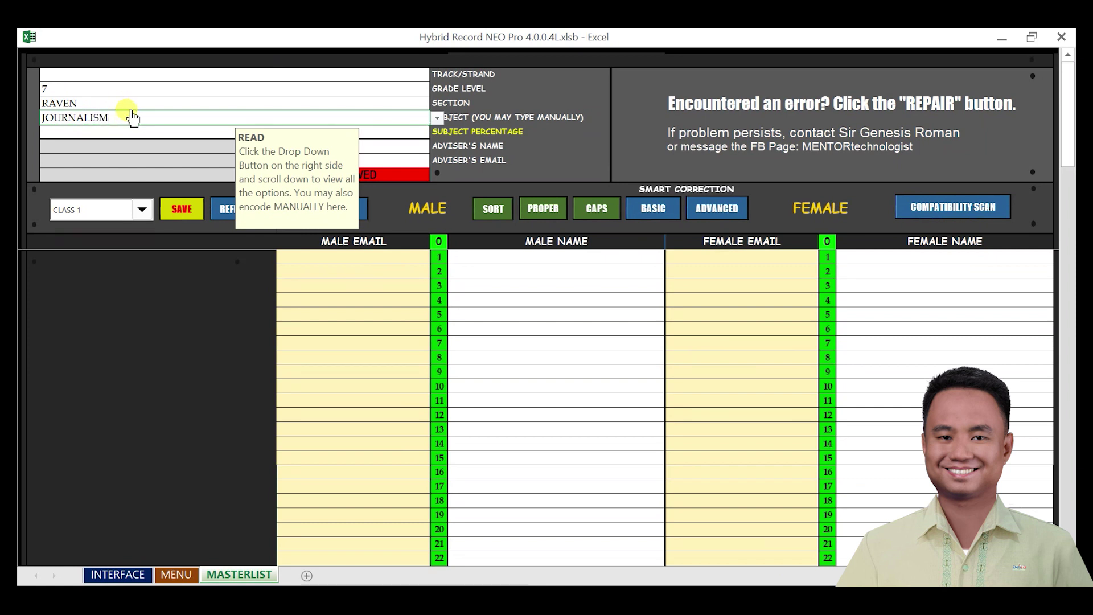
{"action": "left_click", "coordinate": [133, 102]}
{"action": "left_click", "coordinate": [131, 118]}
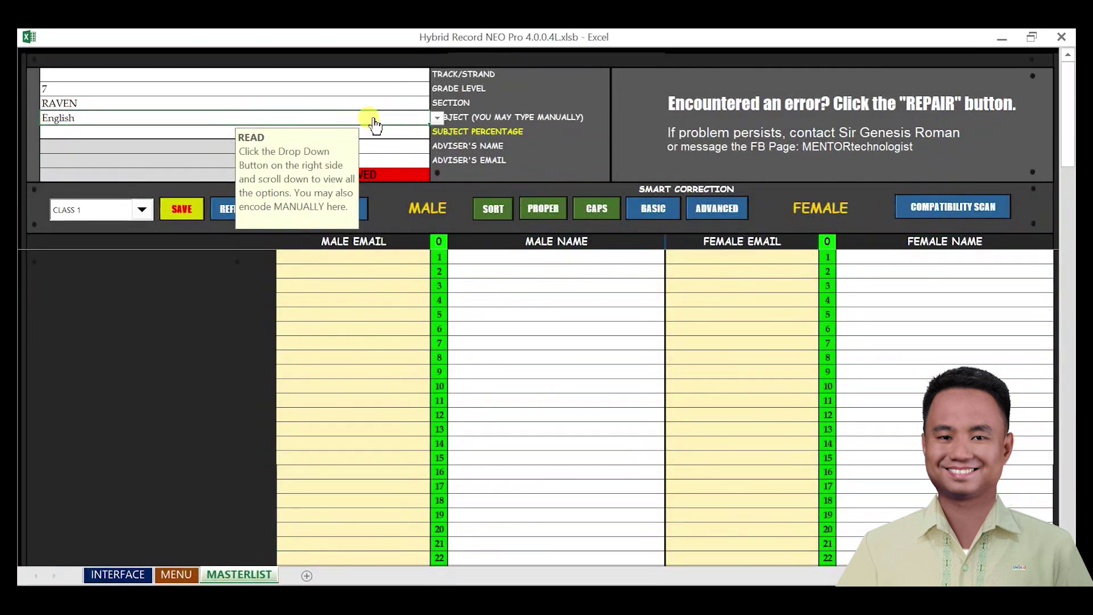
- Set the subject percentage of the class to the ENGLISH option
{"action": "left_click", "coordinate": [383, 132]}
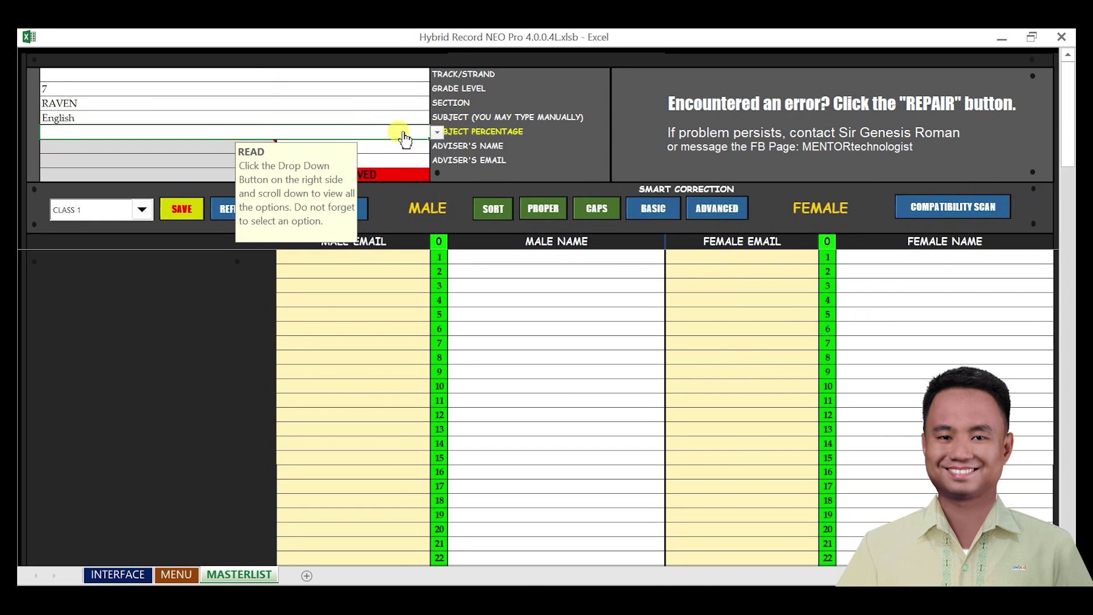
{"action": "left_click", "coordinate": [437, 134]}
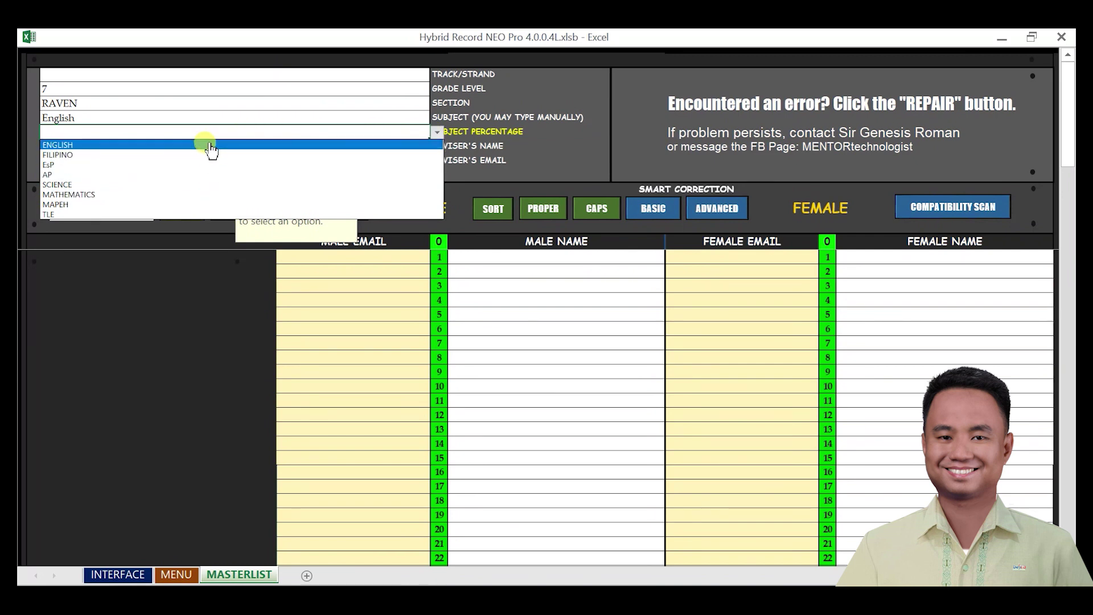
{"action": "left_click", "coordinate": [138, 146]}
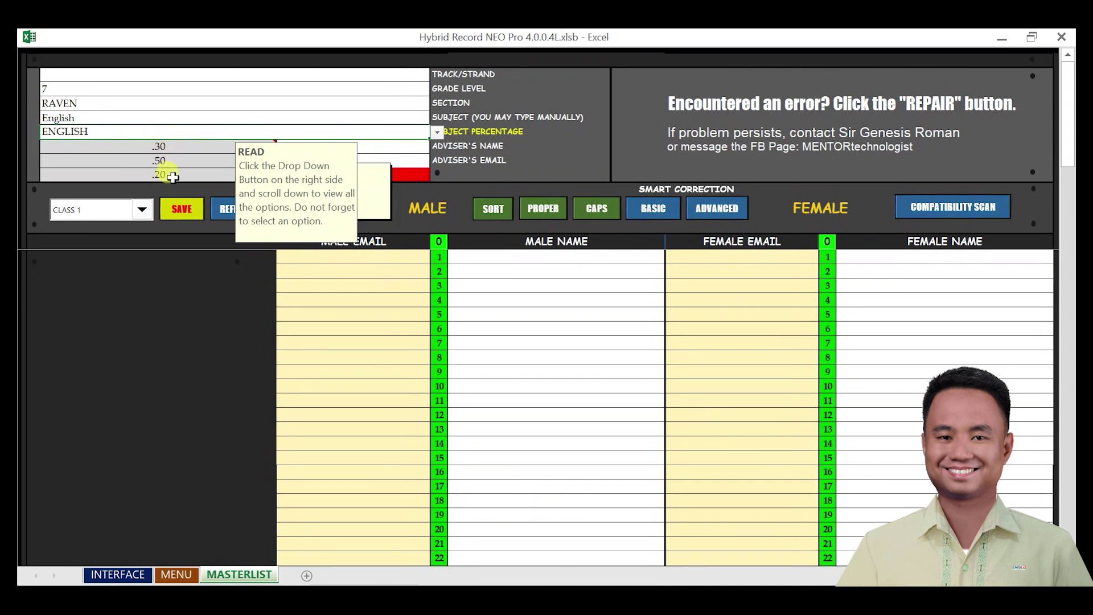
- Examine the three percentage weights with their component notes, and review the completed class details above them
{"action": "left_click", "coordinate": [180, 121]}
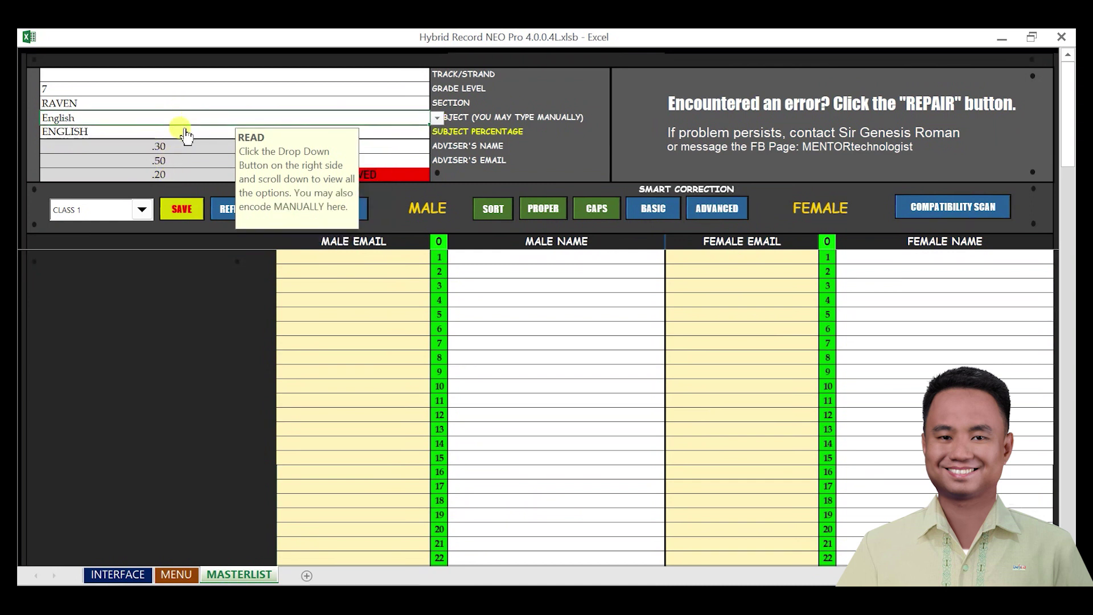
{"action": "left_click", "coordinate": [192, 160]}
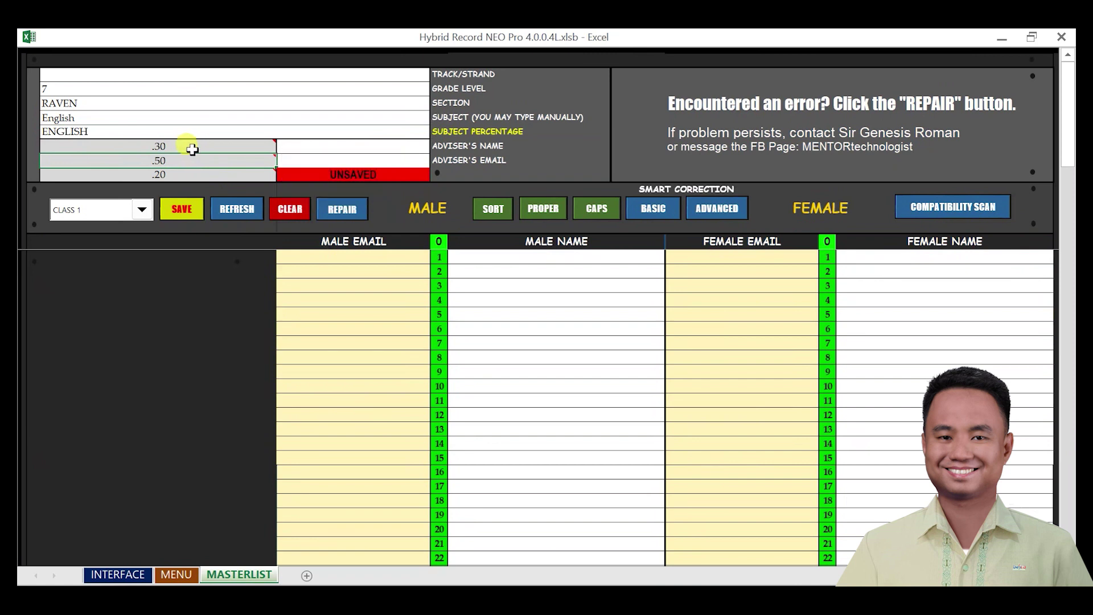
{"action": "left_click", "coordinate": [193, 148]}
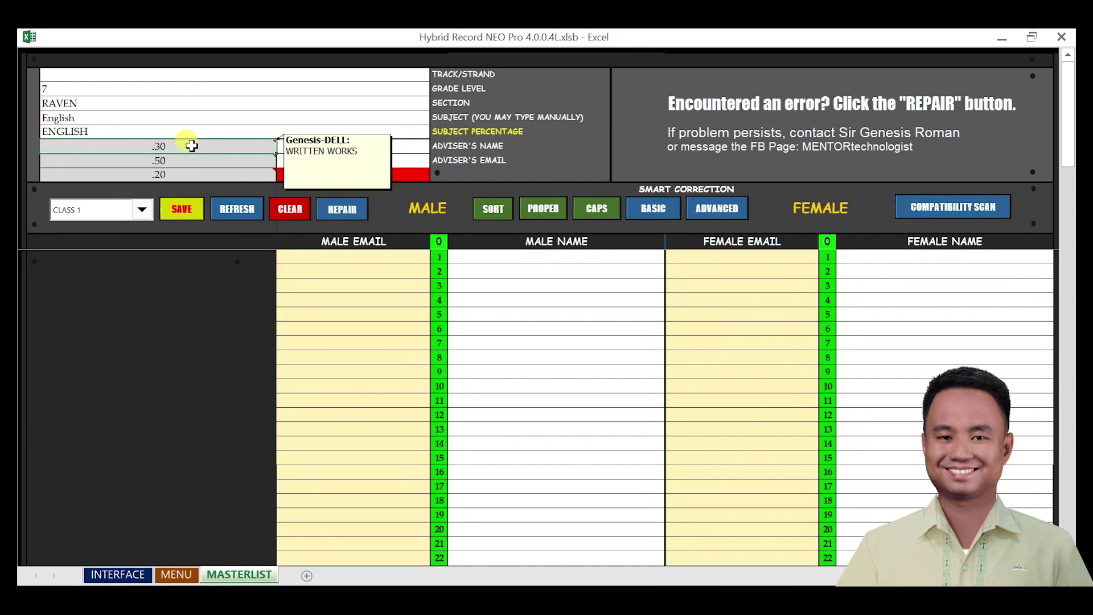
{"action": "left_click", "coordinate": [187, 162]}
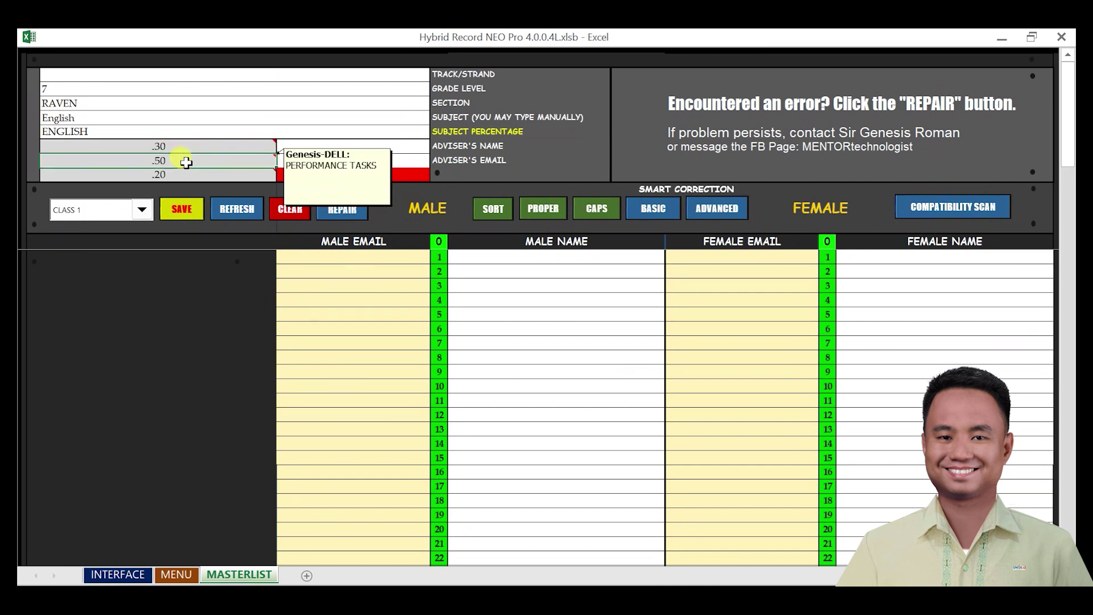
{"action": "mouse_move", "coordinate": [179, 177]}
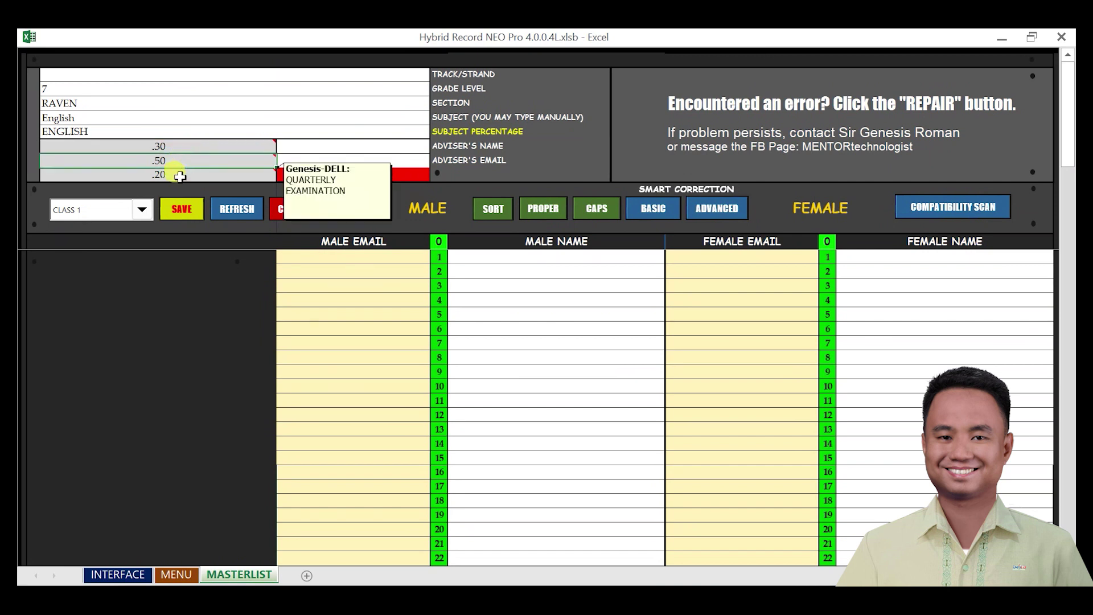
{"action": "left_click", "coordinate": [180, 176]}
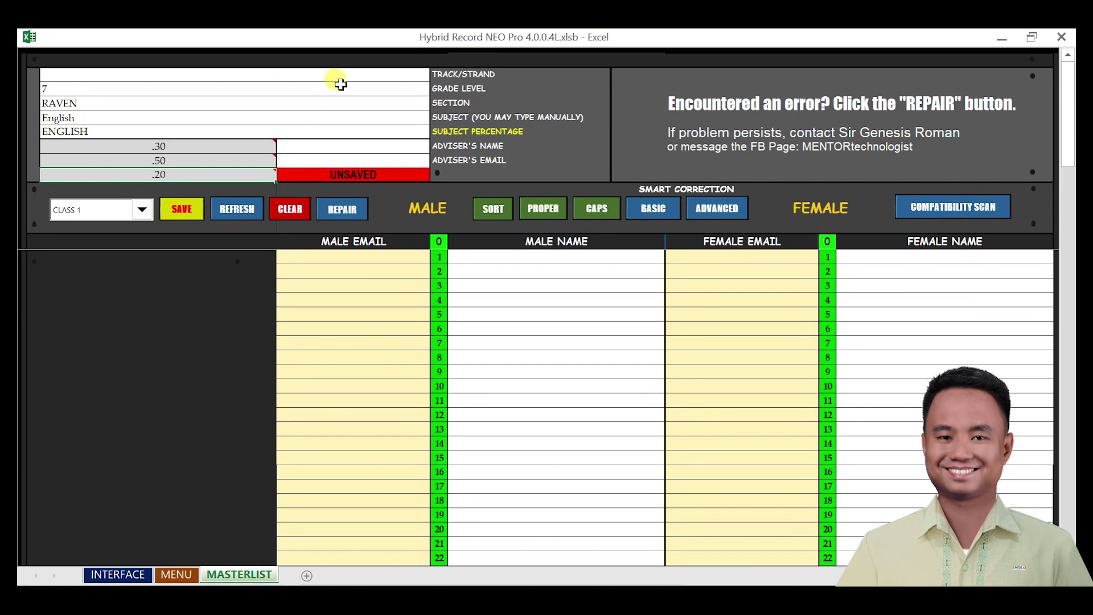
{"action": "left_click_drag", "start_coordinate": [339, 85], "coordinate": [370, 131]}
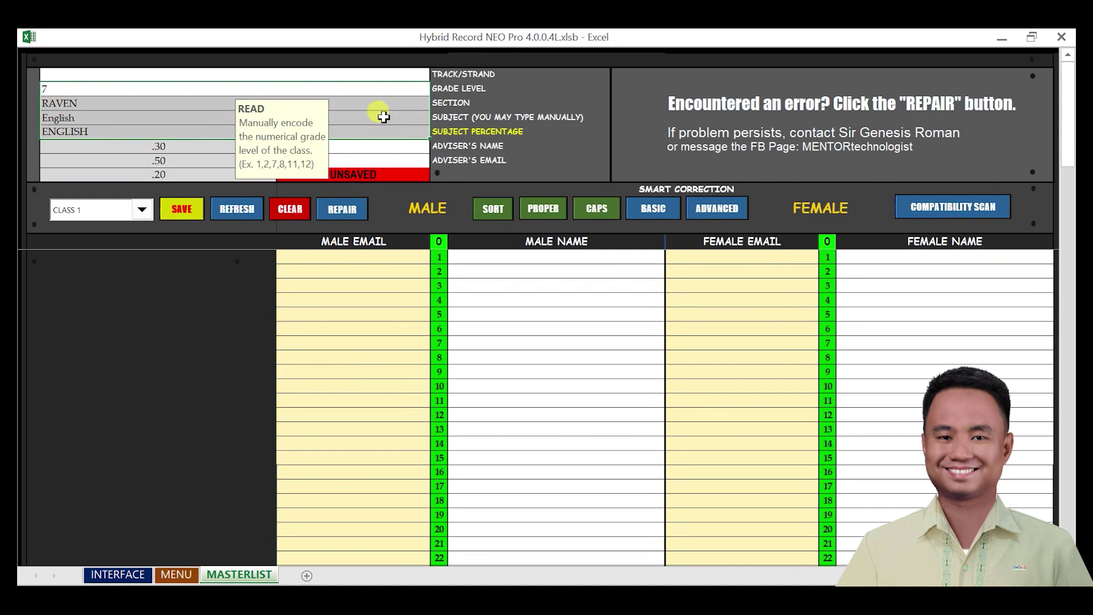
{"action": "left_click", "coordinate": [384, 119]}
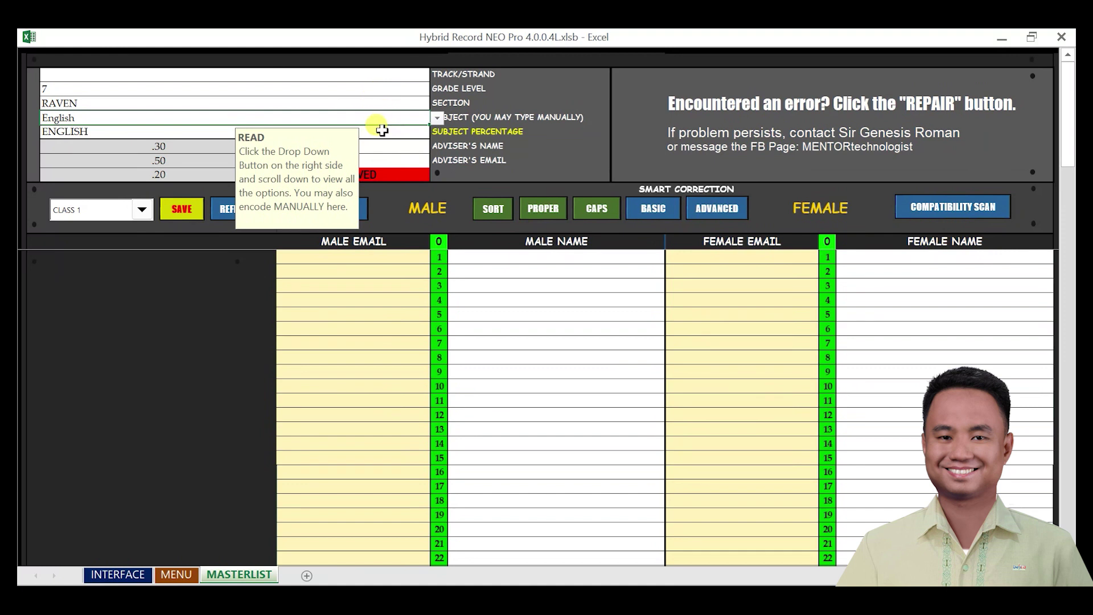
- Select the male name entry cells in rows 1 to 21, followed by the female name entry cells
{"action": "left_click", "coordinate": [563, 255]}
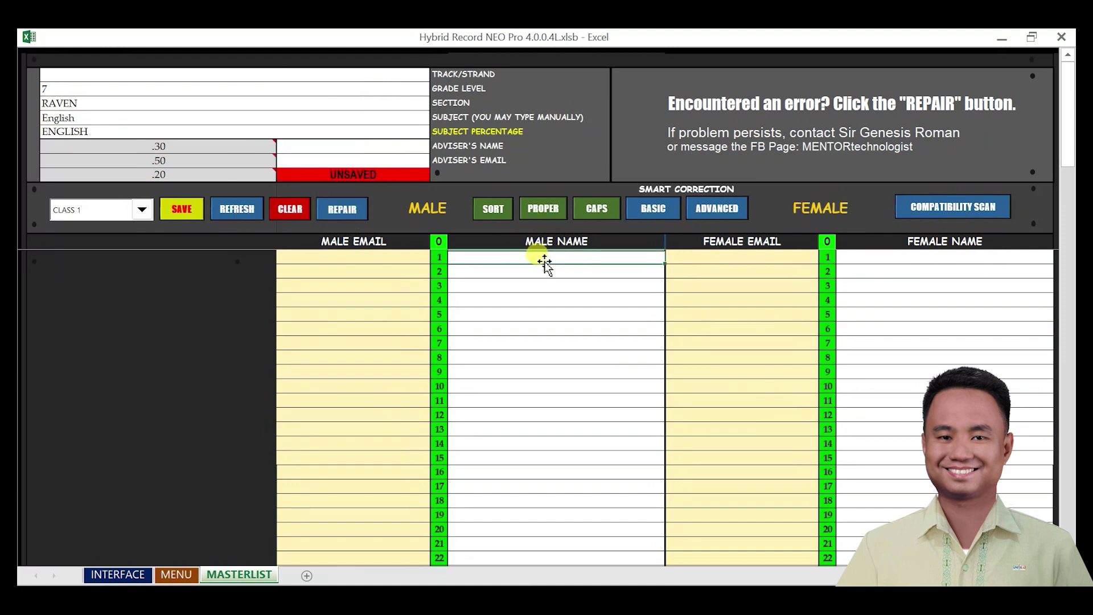
{"action": "left_click_drag", "start_coordinate": [554, 254], "coordinate": [540, 544]}
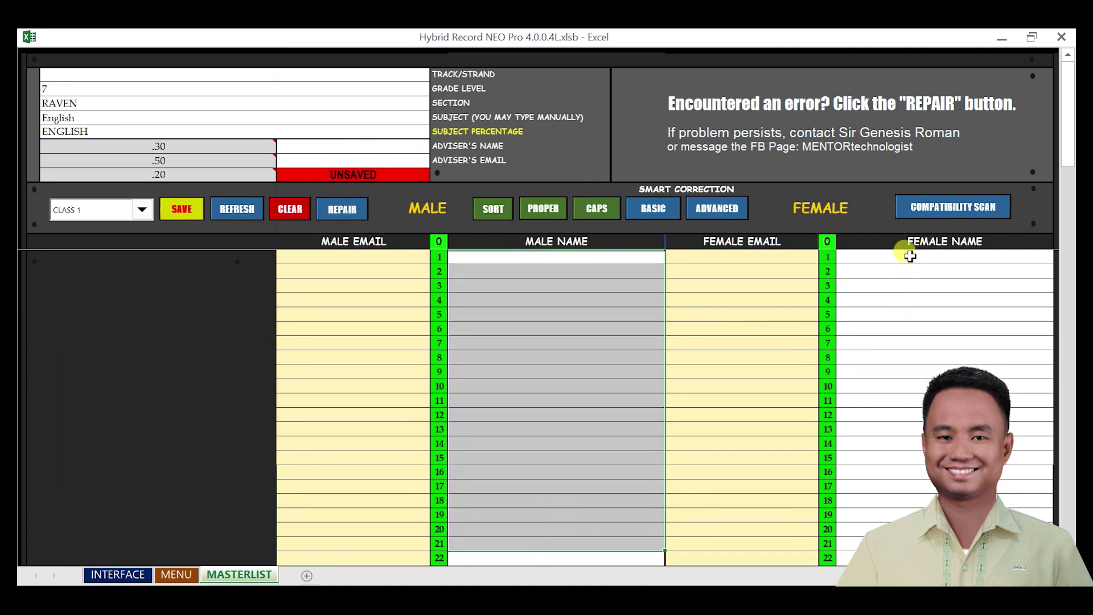
{"action": "left_click_drag", "start_coordinate": [908, 256], "coordinate": [900, 560]}
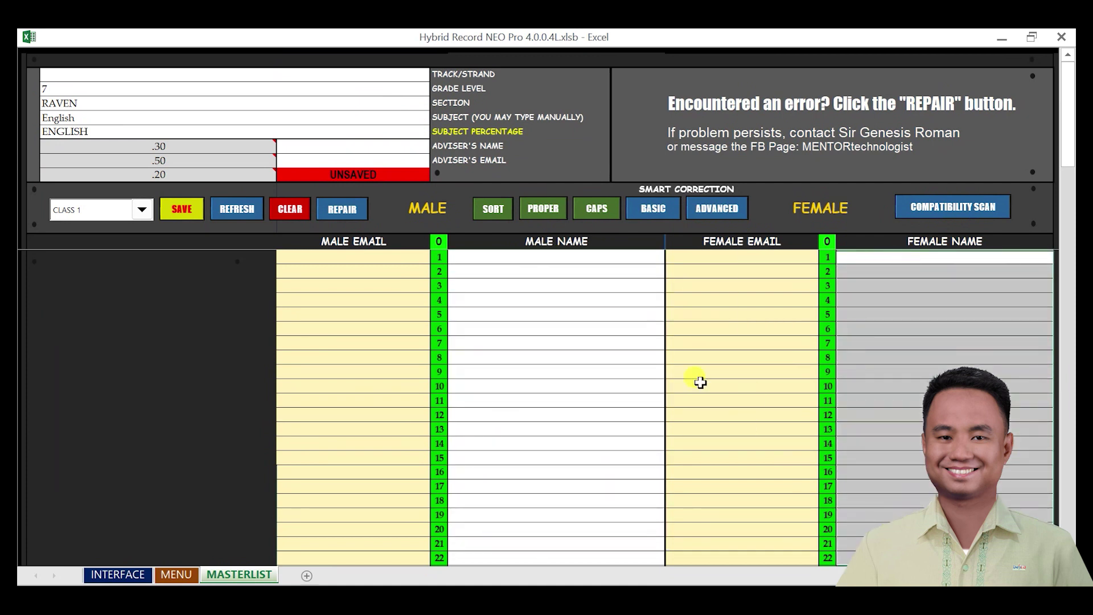
- Enter sample male names in rows 1 to 6: AFAF, DFDSFSDFS, FSFDSF, FSDFDSFSDF, FDSFDSFS and FSDFDSFSDF
{"action": "left_click", "coordinate": [559, 255]}
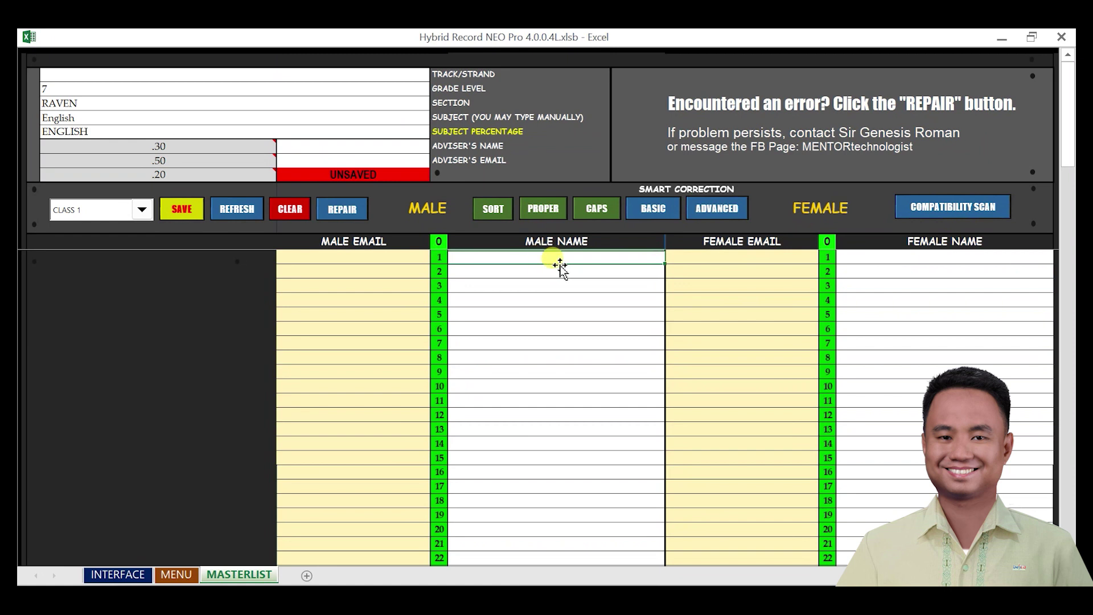
{"action": "mouse_move", "coordinate": [1066, 84]}
{"action": "left_mouse_down"}
{"action": "mouse_move", "coordinate": [1067, 267]}
{"action": "mouse_move", "coordinate": [1060, 90]}
{"action": "left_mouse_up"}
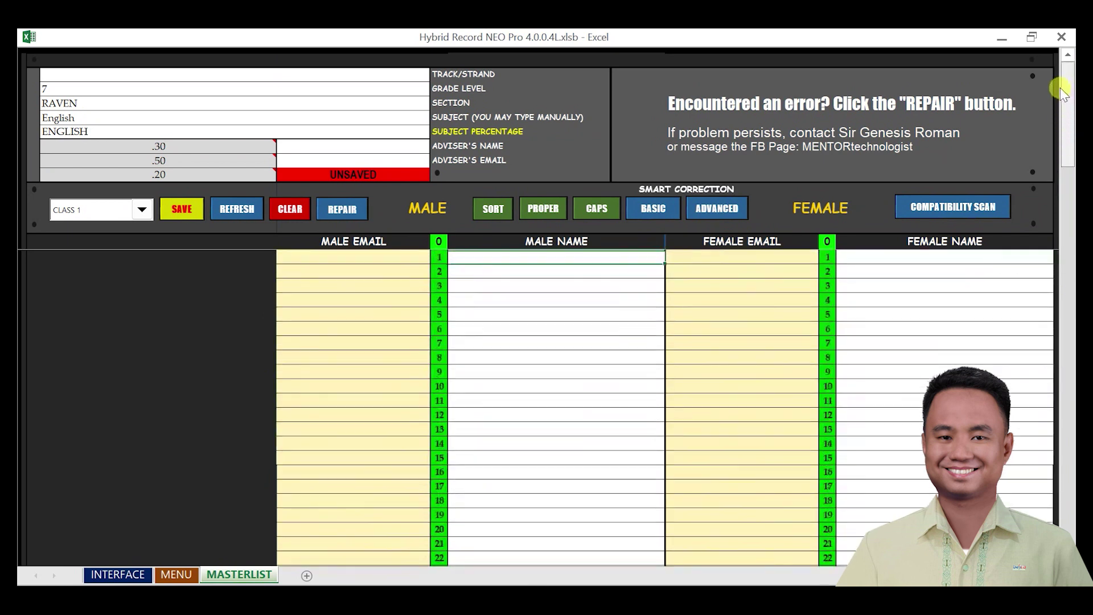
{"action": "type", "text": "AFAF"}
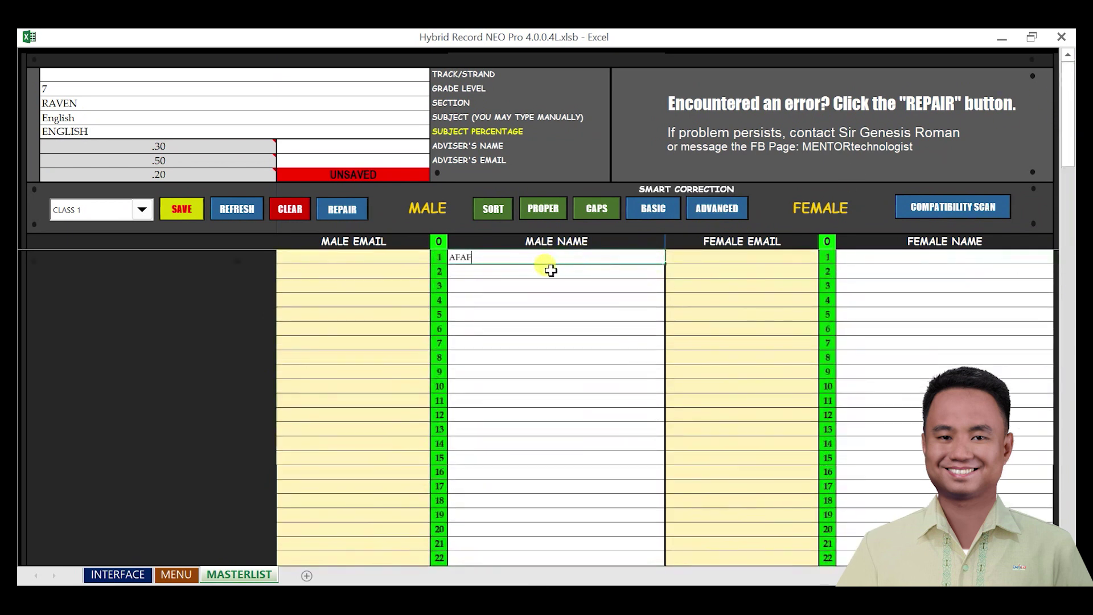
{"action": "key", "text": "Return"}
{"action": "type", "text": "DFDSFSDFS"}
{"action": "key", "text": "Return"}
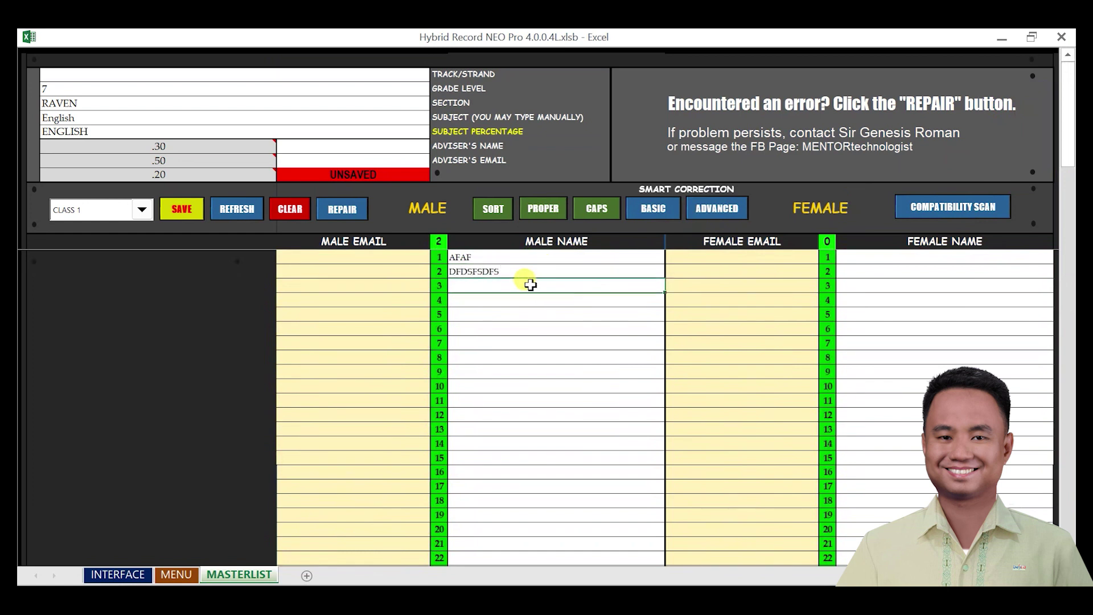
{"action": "type", "text": "FSFDSF"}
{"action": "key", "text": "Return"}
{"action": "type", "text": "FSDFDSFSDF"}
{"action": "key", "text": "Return"}
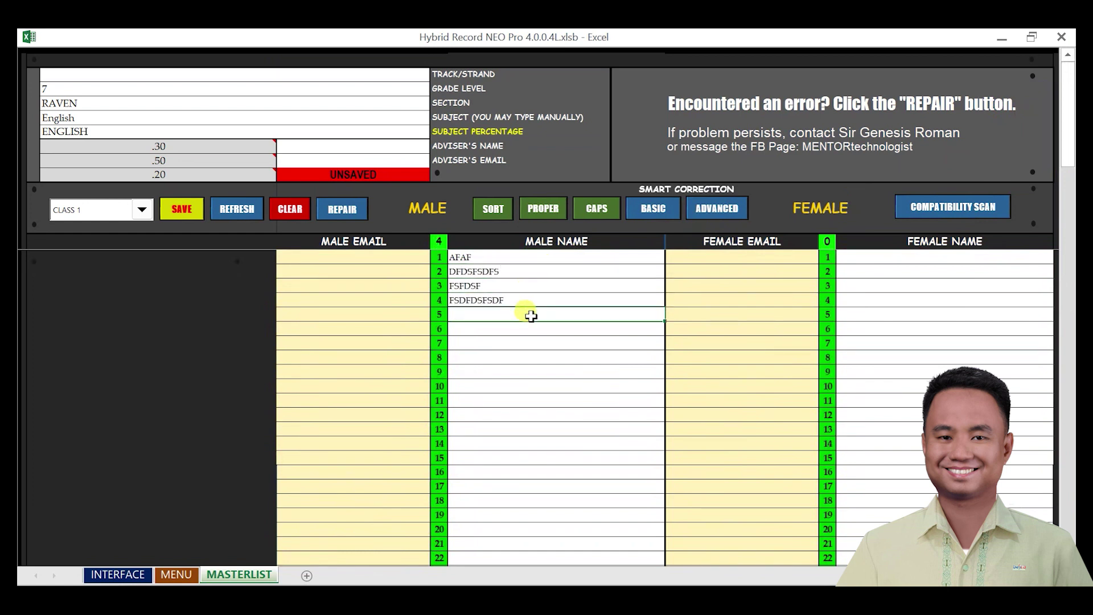
{"action": "type", "text": "FDSFDSFS"}
{"action": "key", "text": "Return"}
{"action": "type", "text": "FSDFDSFSDF"}
{"action": "key", "text": "Return"}
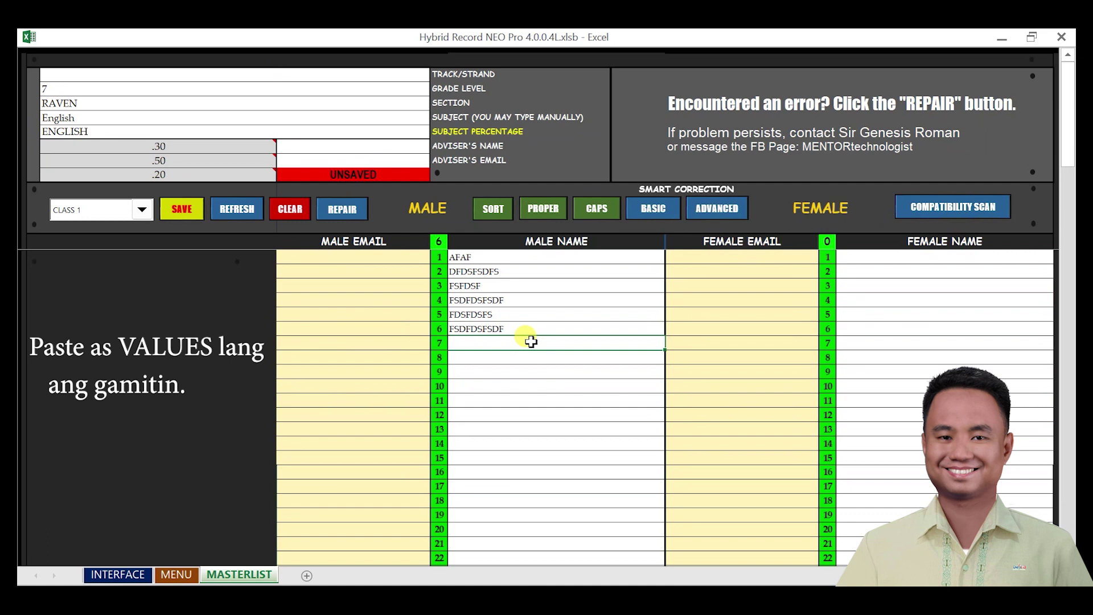
{"action": "left_click_drag", "start_coordinate": [527, 257], "coordinate": [541, 446]}
{"action": "left_click", "coordinate": [542, 386]}
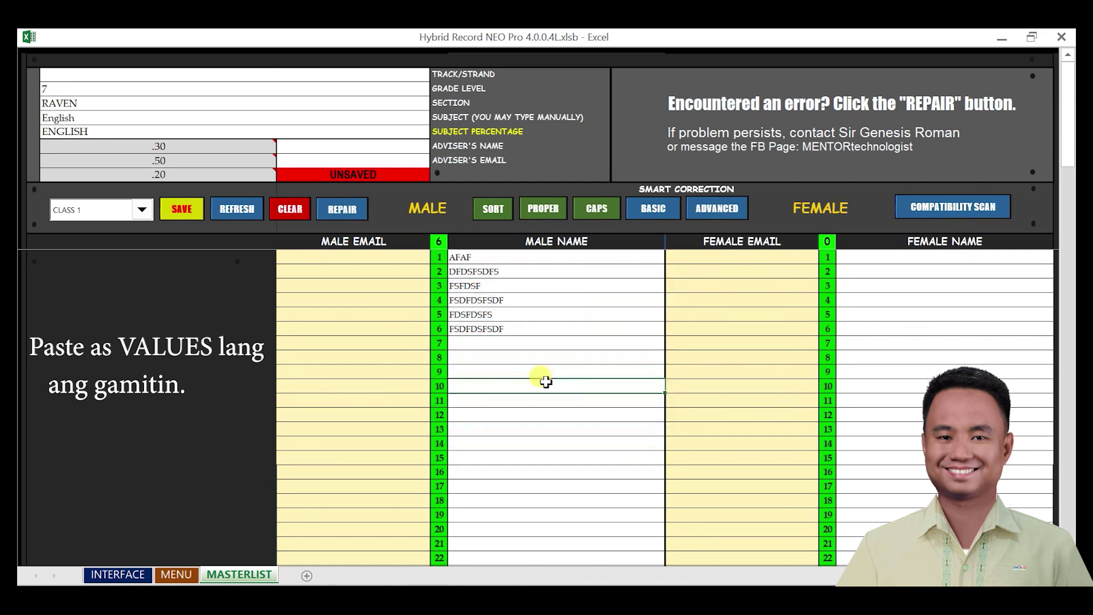
{"action": "left_click", "coordinate": [549, 300]}
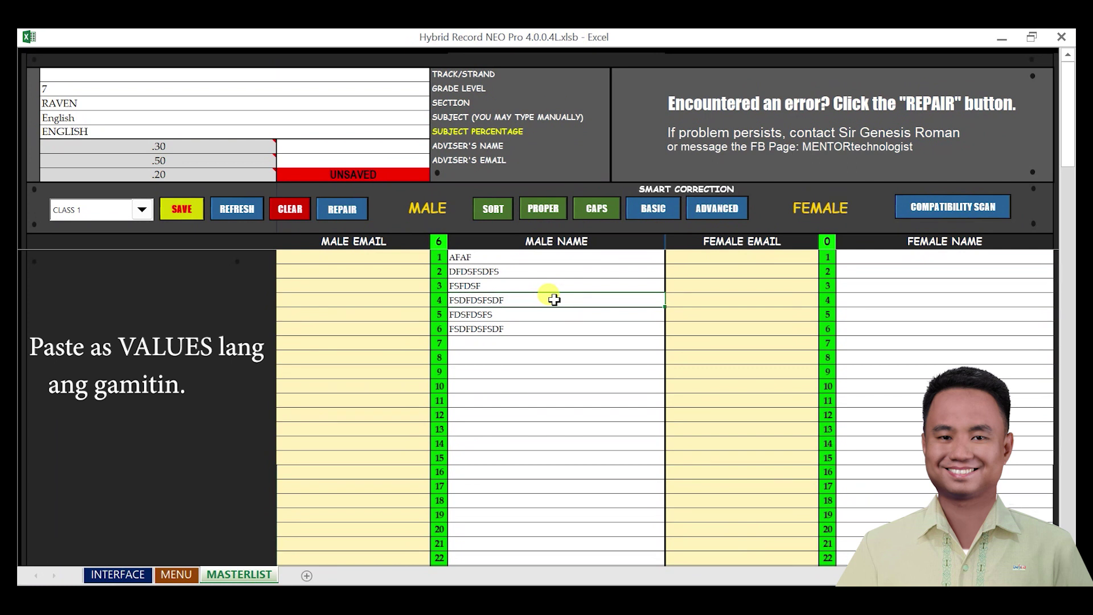
- Enter sample female names in rows 1 to 7: DDQF, FWEFEWFWE, FWEFWEF, FWEFEWFWE, FWEFEWFWE, EFEWFEW and FWEF
{"action": "left_click", "coordinate": [954, 257]}
{"action": "type", "text": "DDQF FWEFEWFWE FWEFWEF FWEFEWFWE FWEFEWFWE EFEWFEW FWEF"}
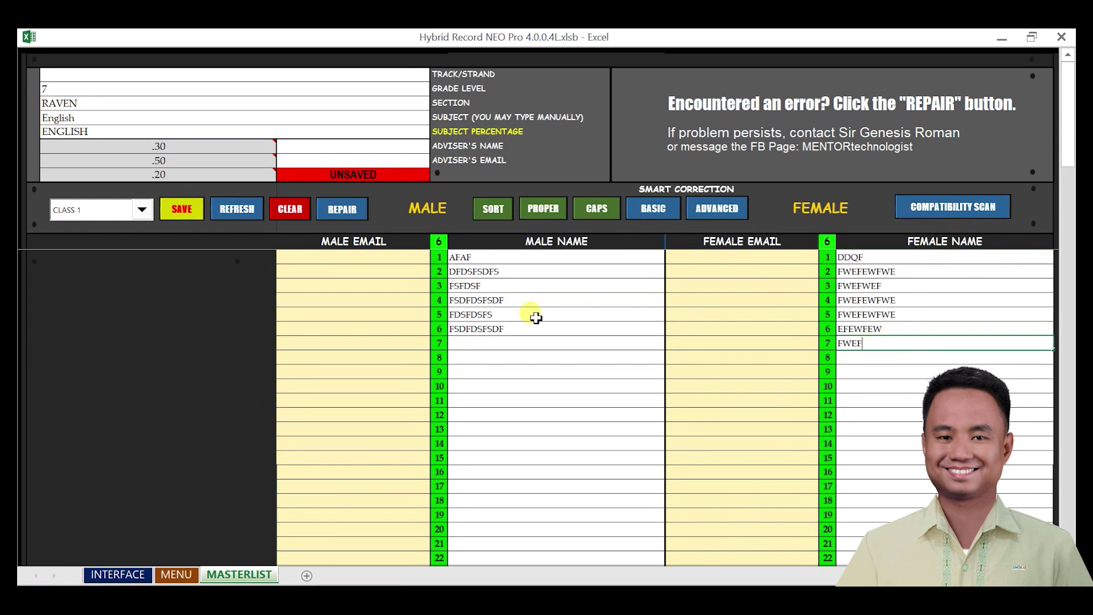
{"action": "left_click", "coordinate": [537, 344]}
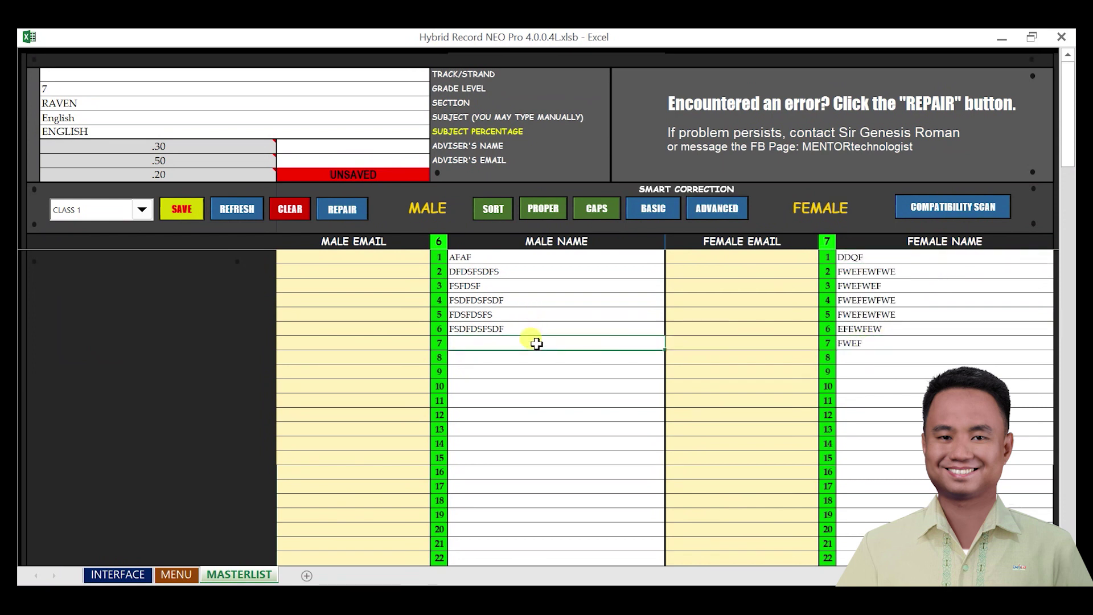
- Sort the male and female names alphabetically, accepting the warning, and check the order of both lists
{"action": "left_click", "coordinate": [493, 209]}
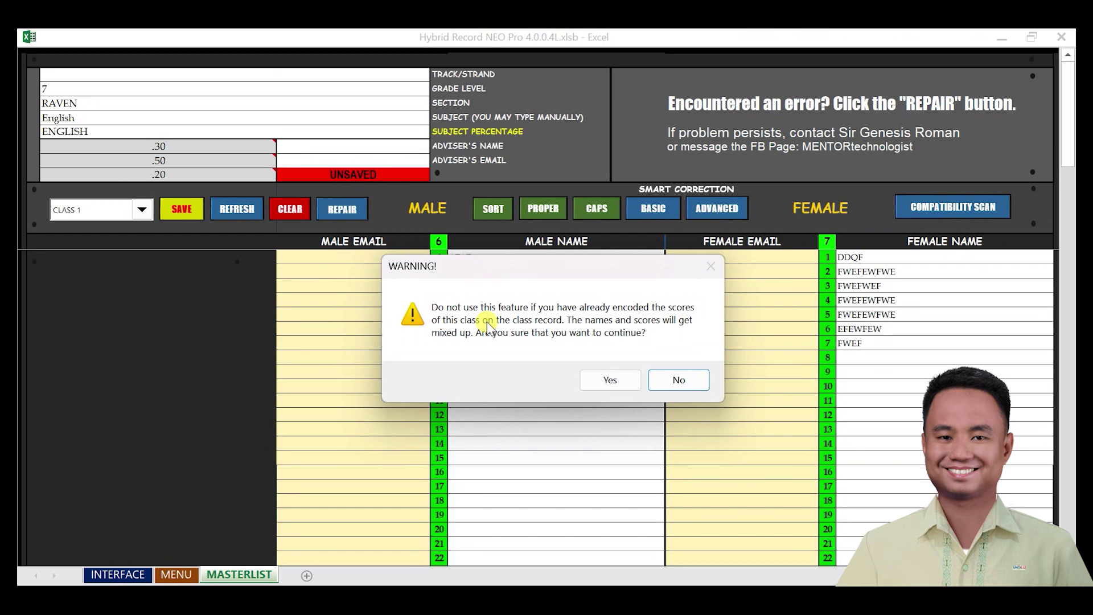
{"action": "left_click", "coordinate": [608, 381]}
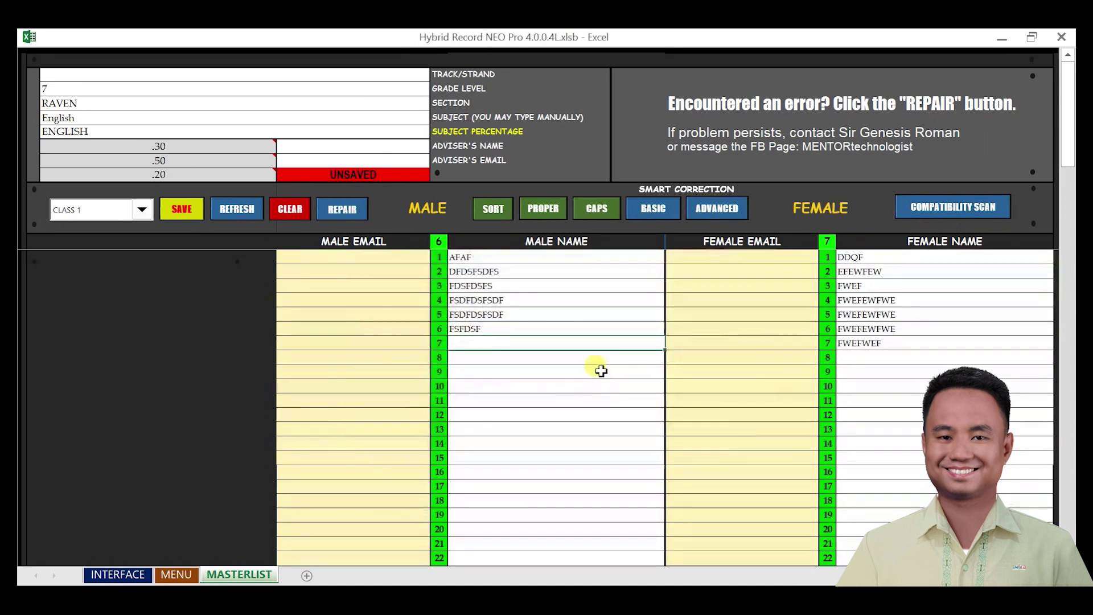
{"action": "left_click", "coordinate": [525, 271]}
{"action": "left_click_drag", "start_coordinate": [525, 307], "coordinate": [524, 341]}
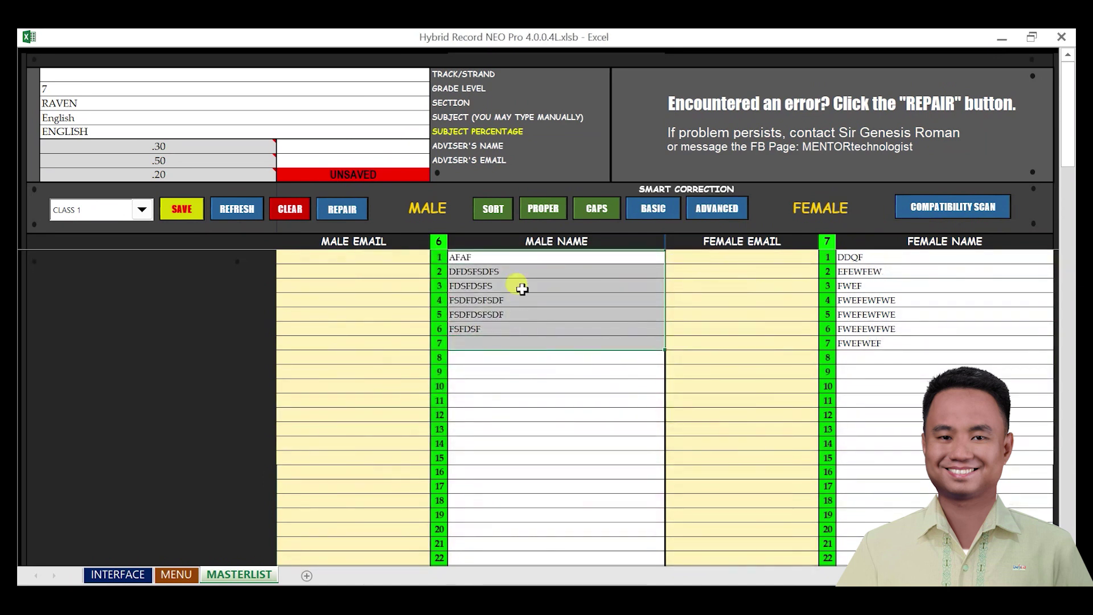
{"action": "left_click", "coordinate": [518, 258]}
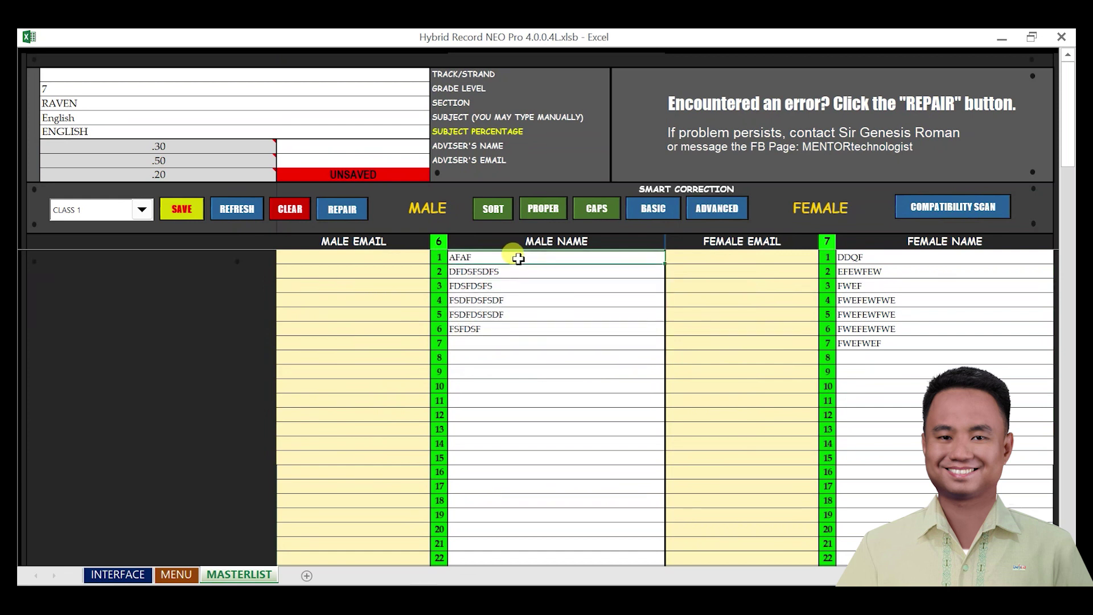
{"action": "left_click", "coordinate": [528, 337]}
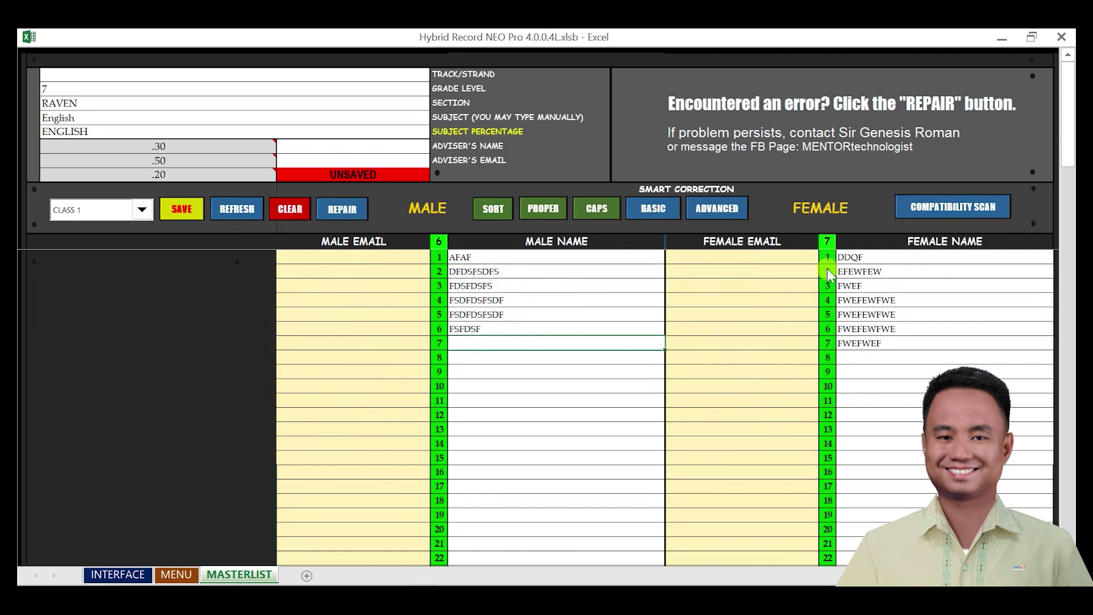
{"action": "left_click", "coordinate": [886, 257]}
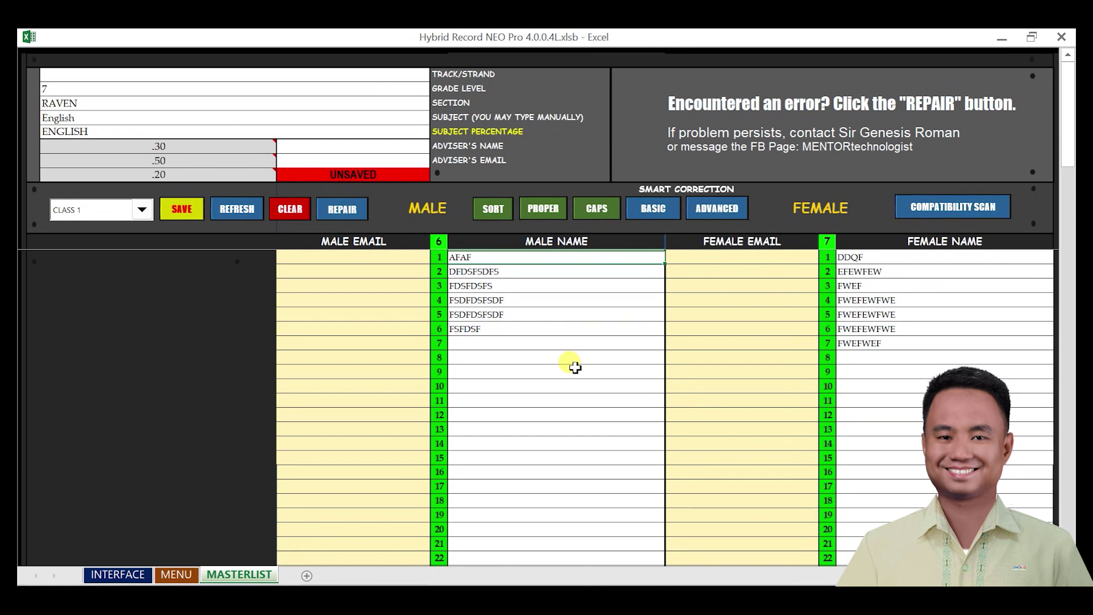
- Delete the male name in row 4 and the female name in row 5, leaving their rows blank
{"action": "left_click", "coordinate": [571, 386]}
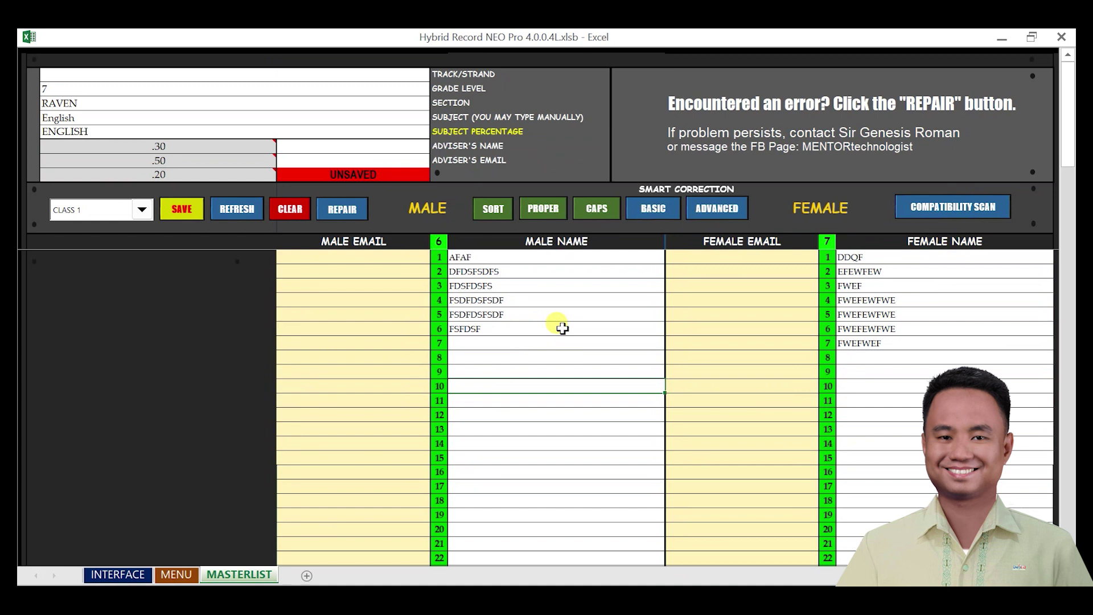
{"action": "left_click", "coordinate": [553, 300]}
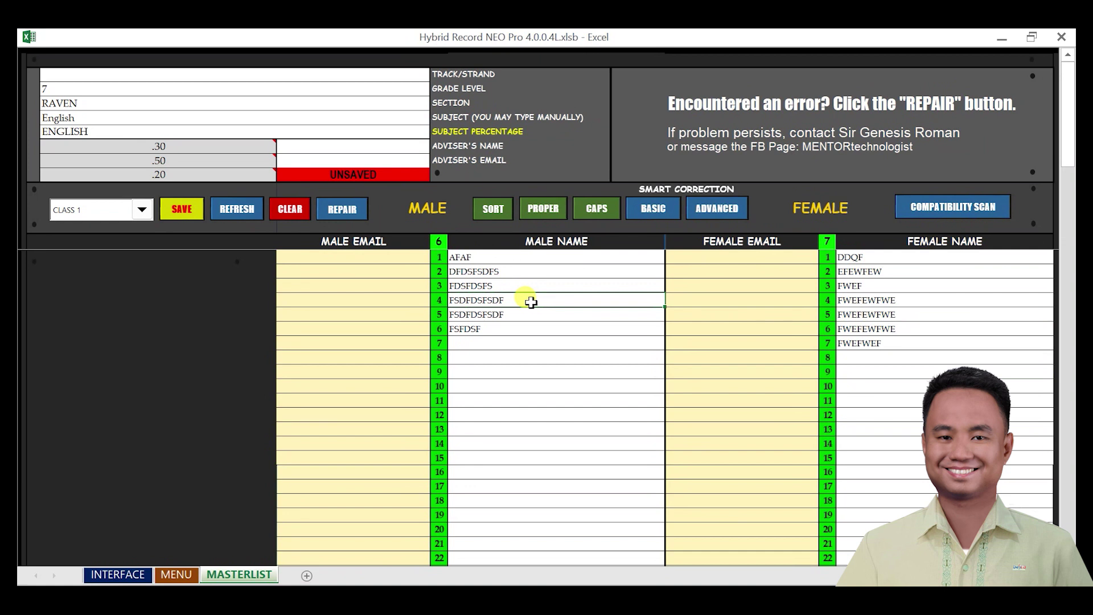
{"action": "key", "text": "Delete"}
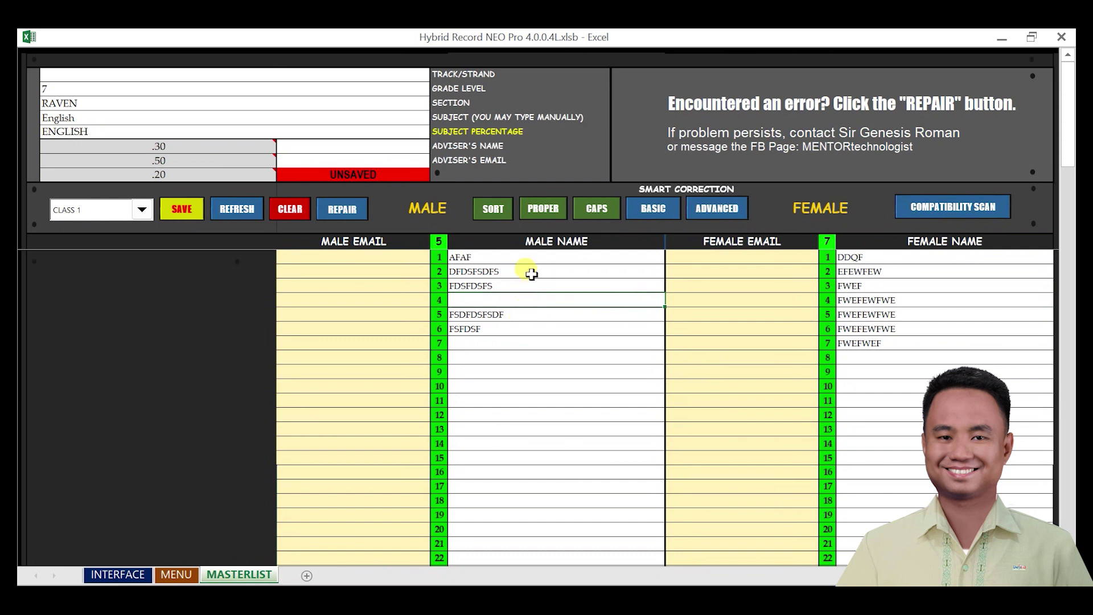
{"action": "left_click", "coordinate": [518, 316]}
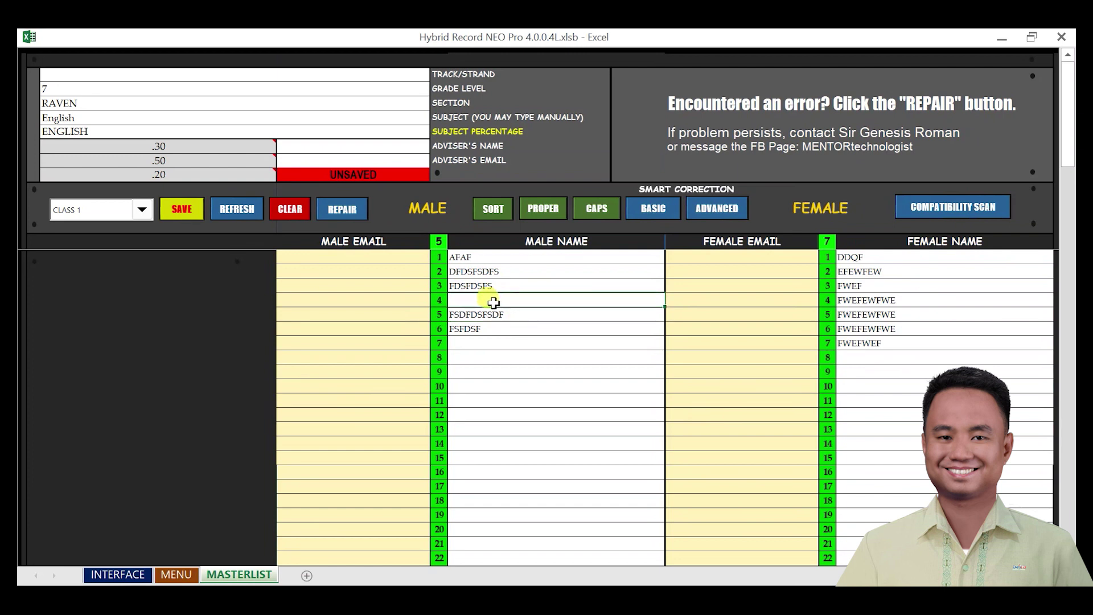
{"action": "left_click", "coordinate": [540, 272]}
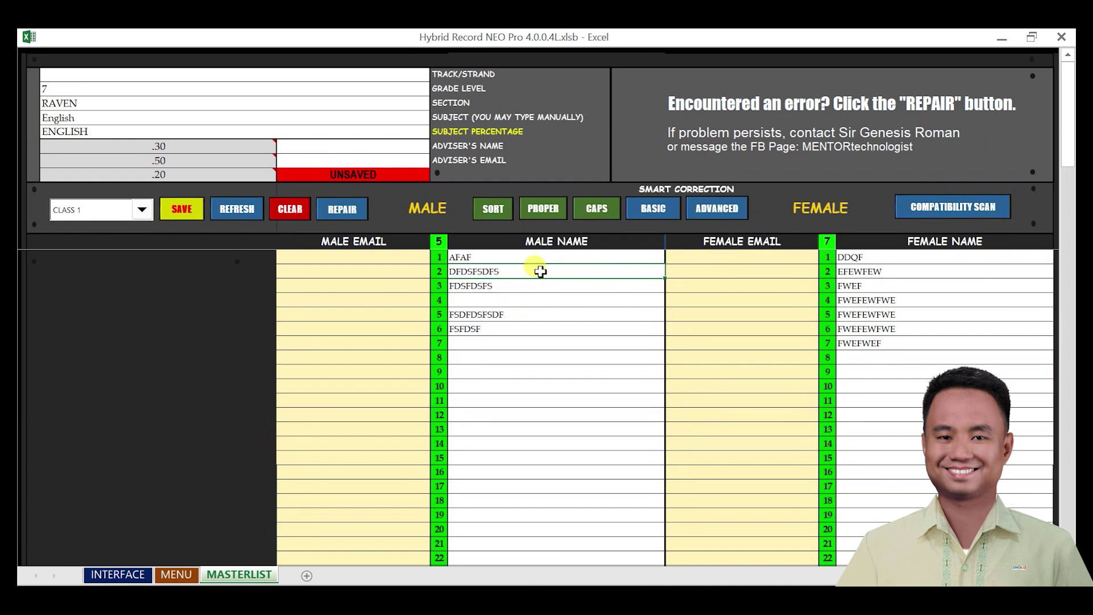
{"action": "left_click", "coordinate": [540, 300]}
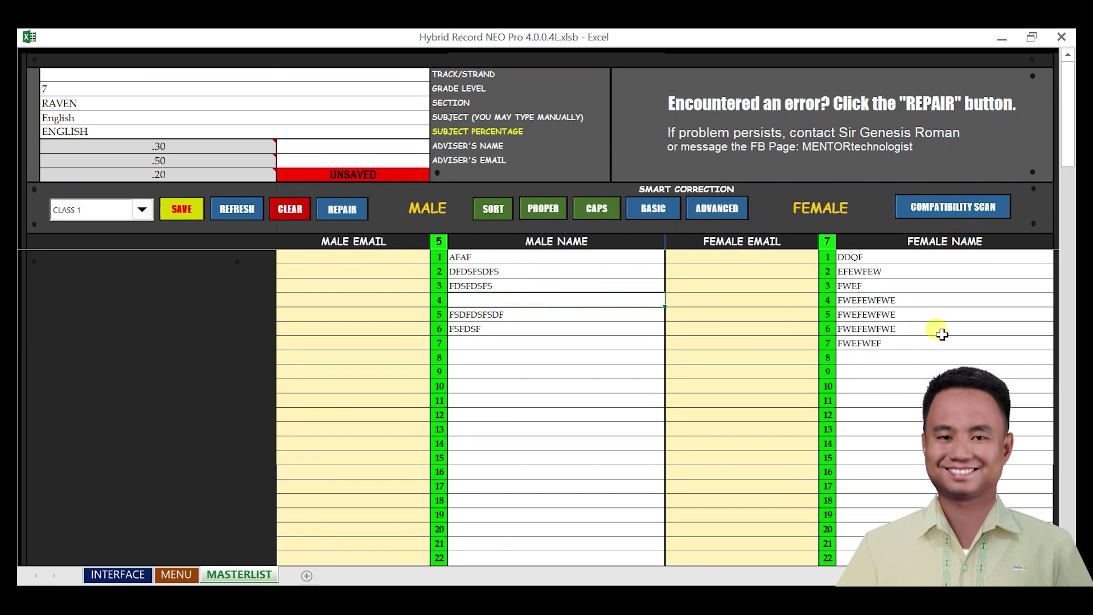
{"action": "left_click", "coordinate": [923, 315]}
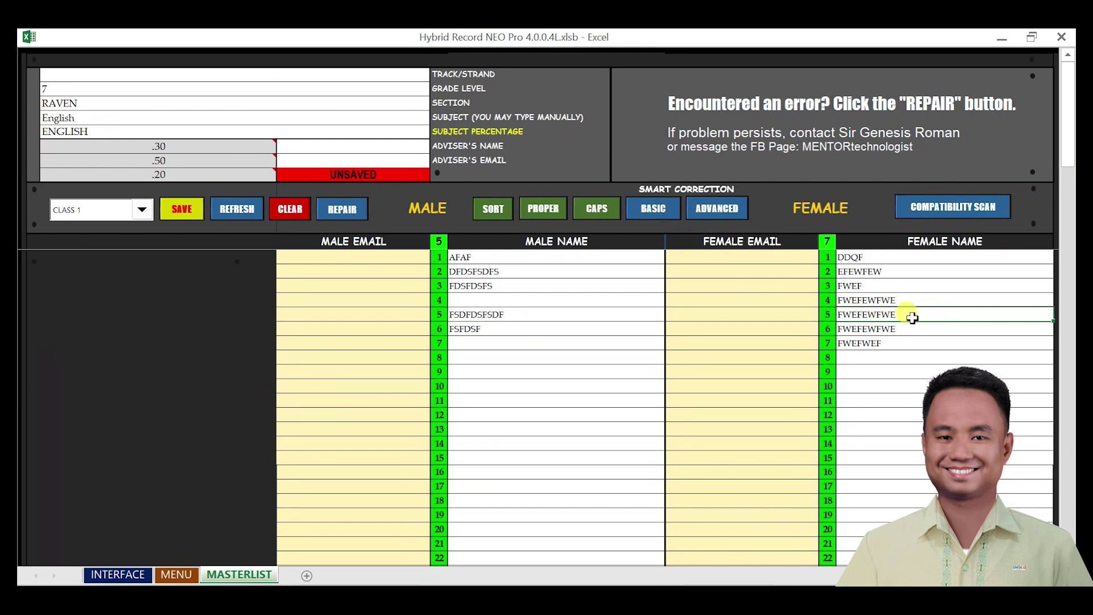
{"action": "key", "text": "Delete"}
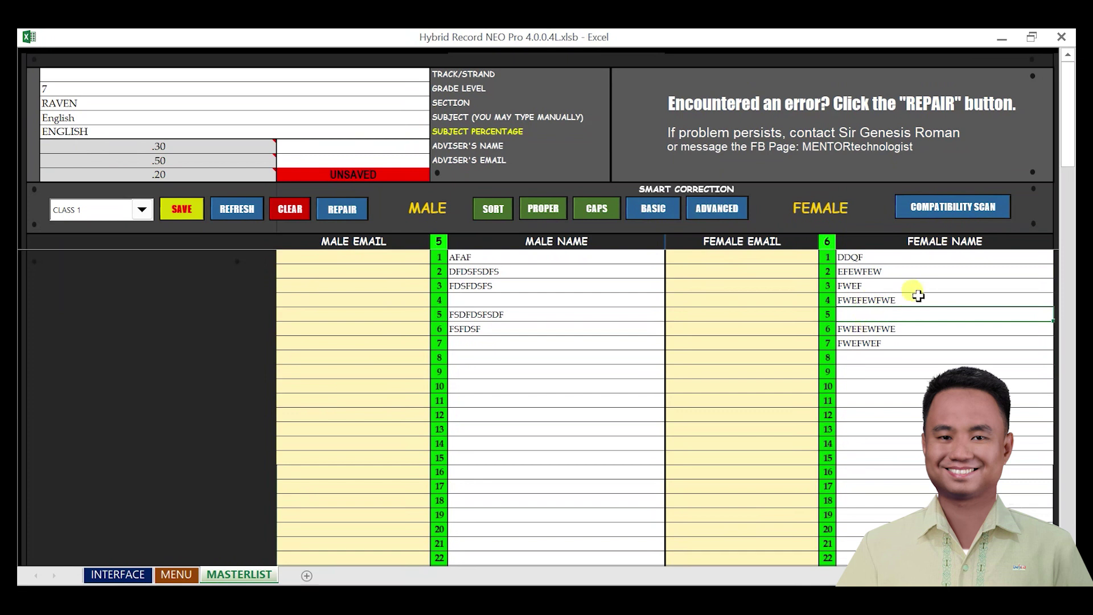
{"action": "left_click", "coordinate": [893, 300]}
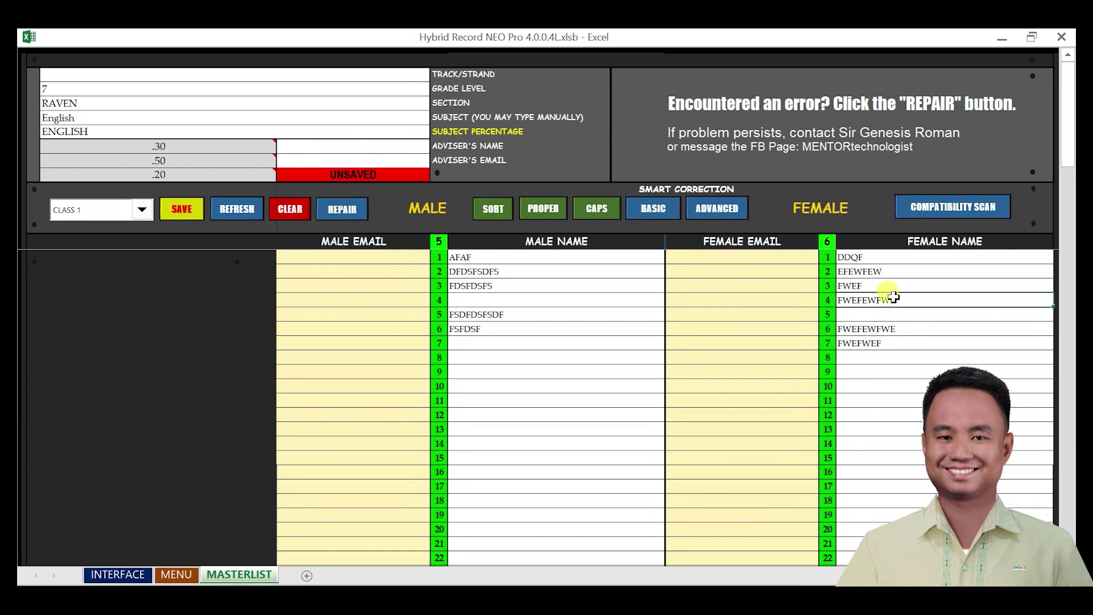
{"action": "left_click", "coordinate": [578, 288]}
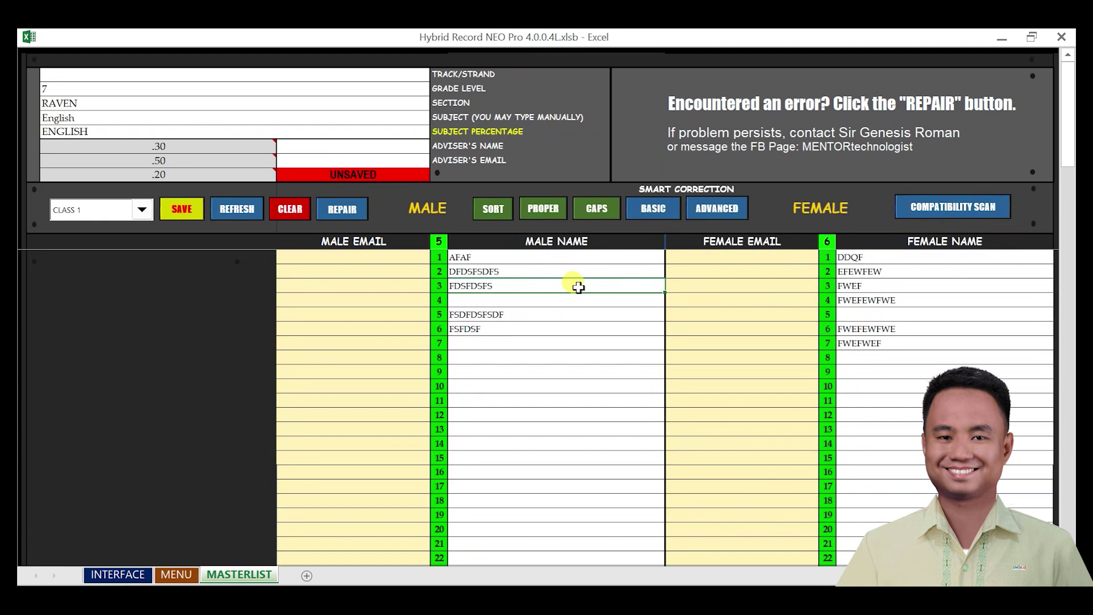
{"action": "left_click", "coordinate": [534, 271]}
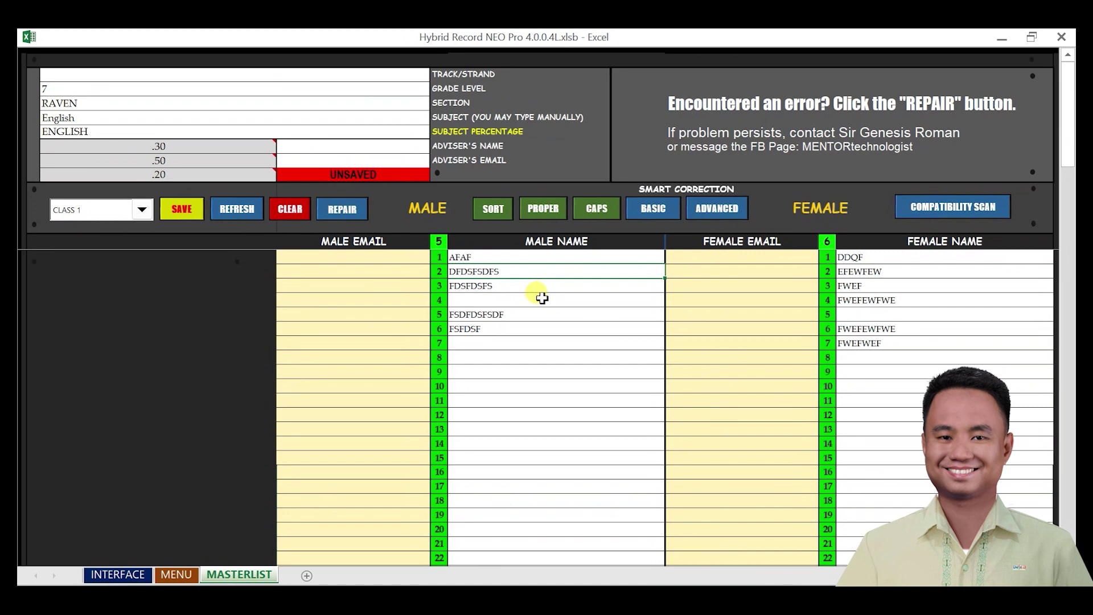
{"action": "left_click", "coordinate": [521, 290]}
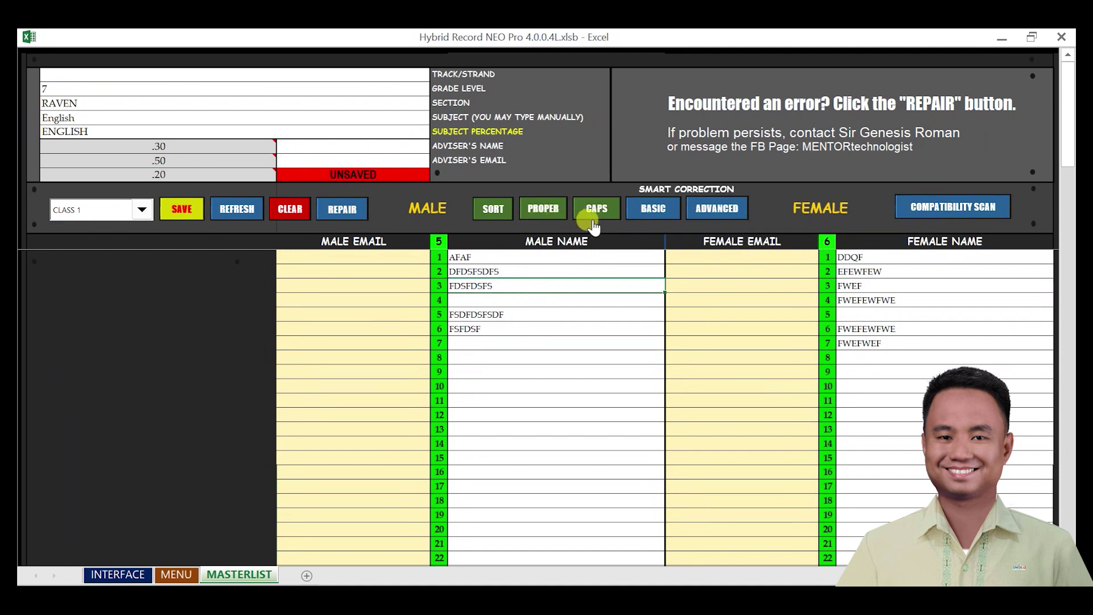
- Convert all male and female names to proper case
{"action": "left_click", "coordinate": [510, 256]}
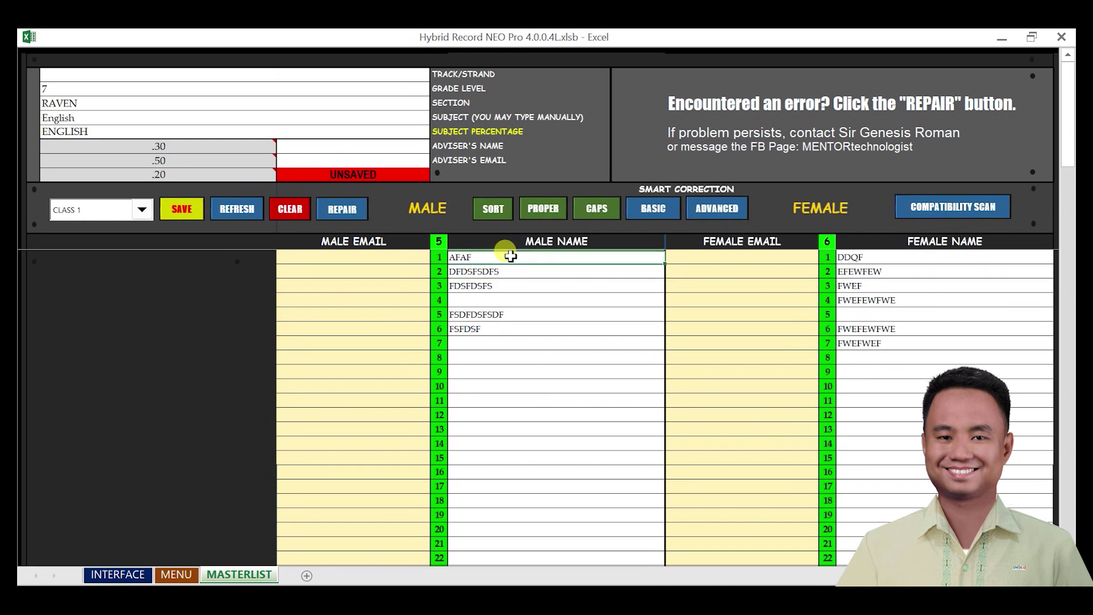
{"action": "left_click", "coordinate": [540, 209]}
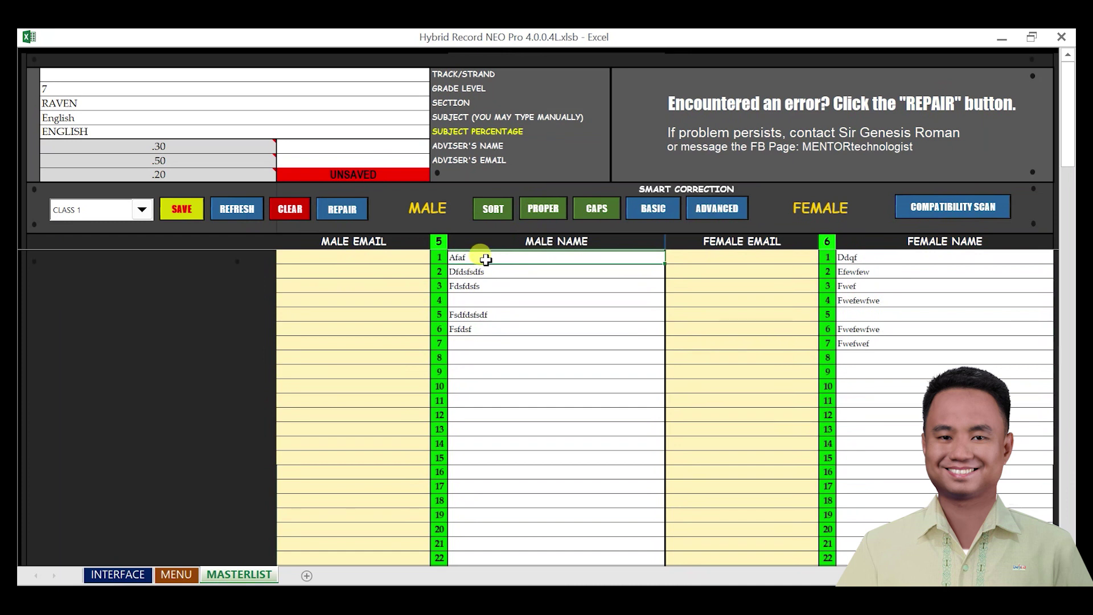
{"action": "left_click", "coordinate": [483, 270]}
- Convert all male and female names to capital letters
{"action": "left_click", "coordinate": [594, 212]}
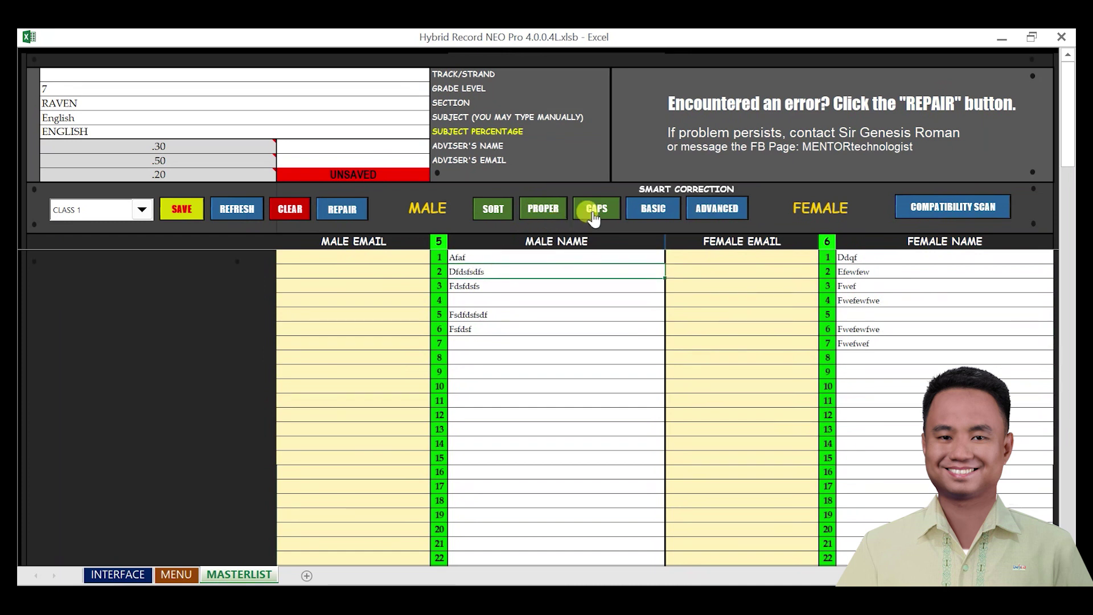
{"action": "left_click", "coordinate": [555, 257]}
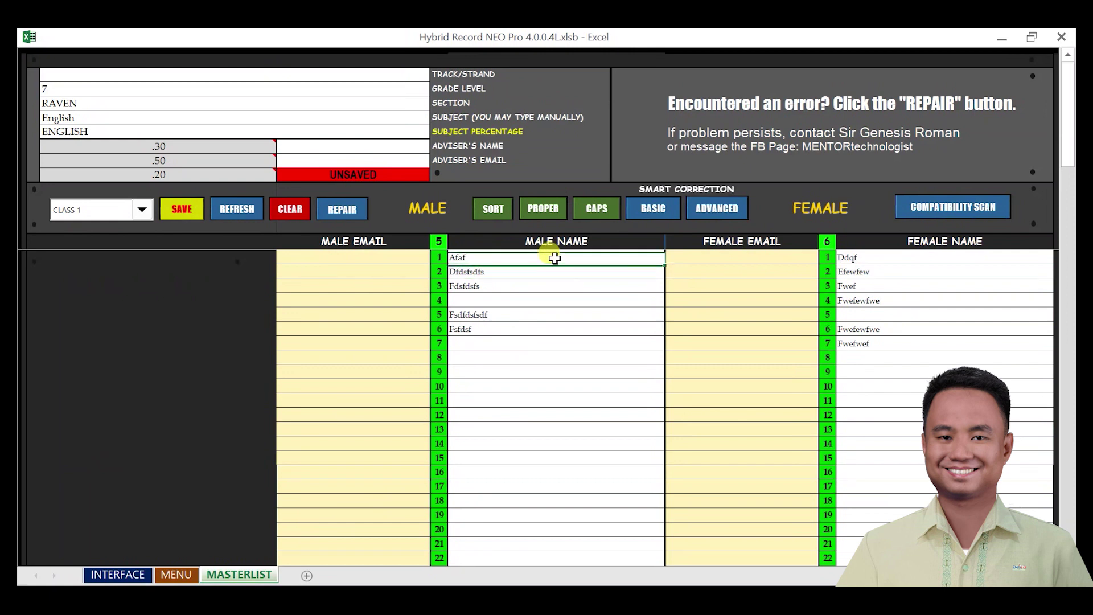
{"action": "left_click", "coordinate": [592, 211]}
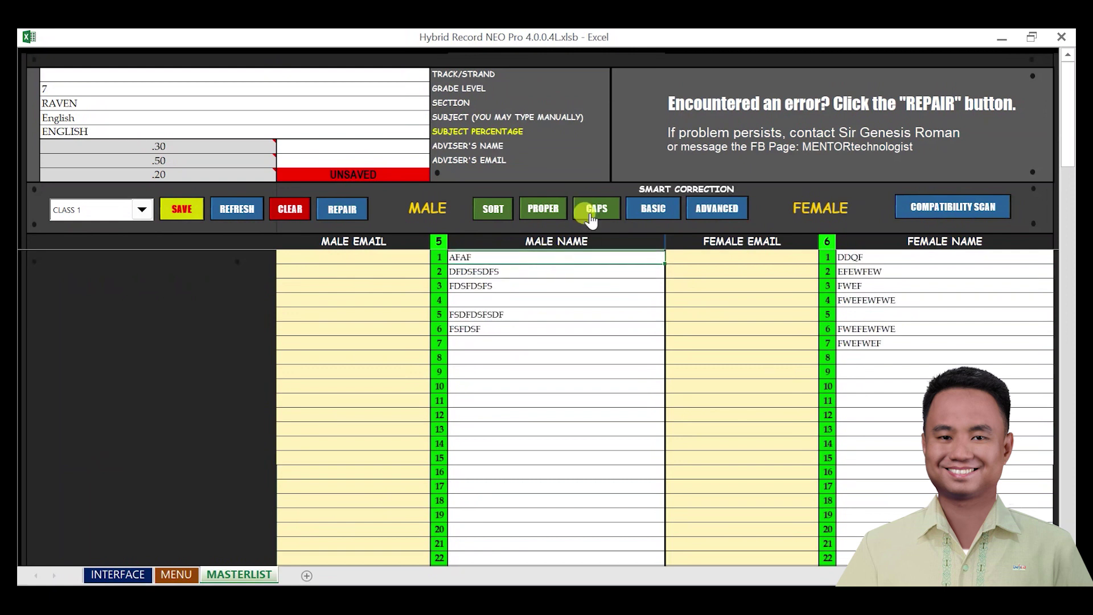
{"action": "left_click_drag", "start_coordinate": [516, 327], "coordinate": [517, 258]}
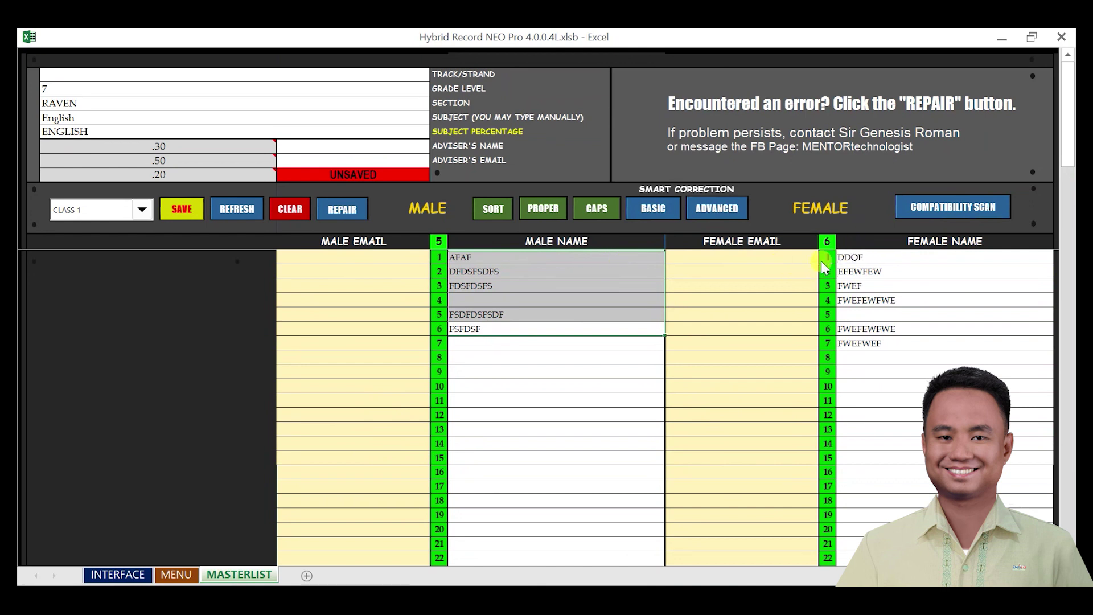
{"action": "left_click", "coordinate": [549, 271]}
{"action": "left_click", "coordinate": [535, 256]}
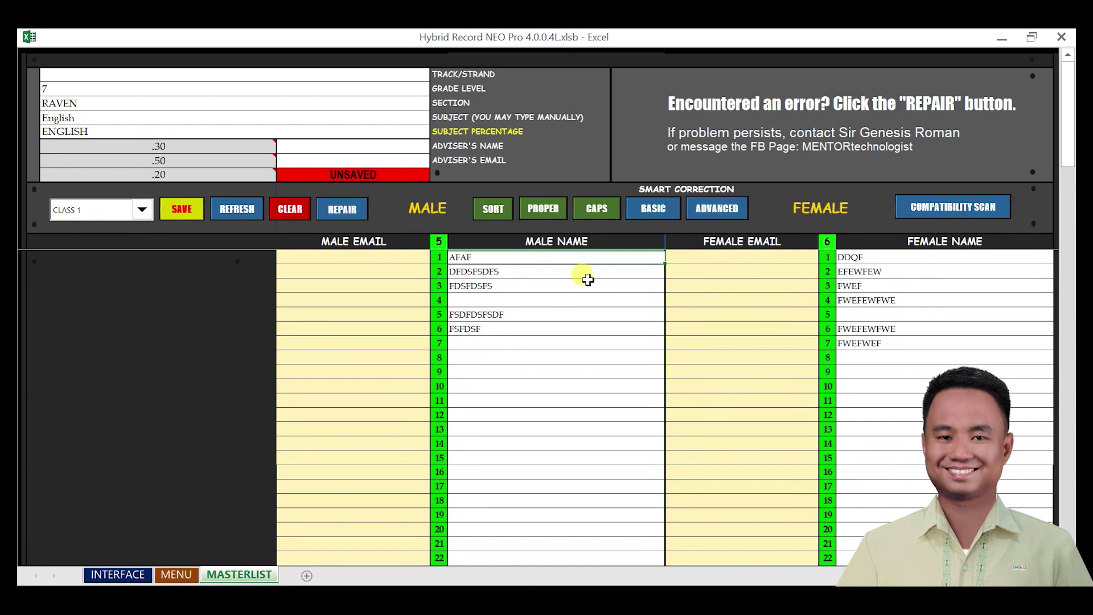
- Switch all male and female names to proper case, back to capitals, and again to proper case
{"action": "left_click", "coordinate": [544, 209]}
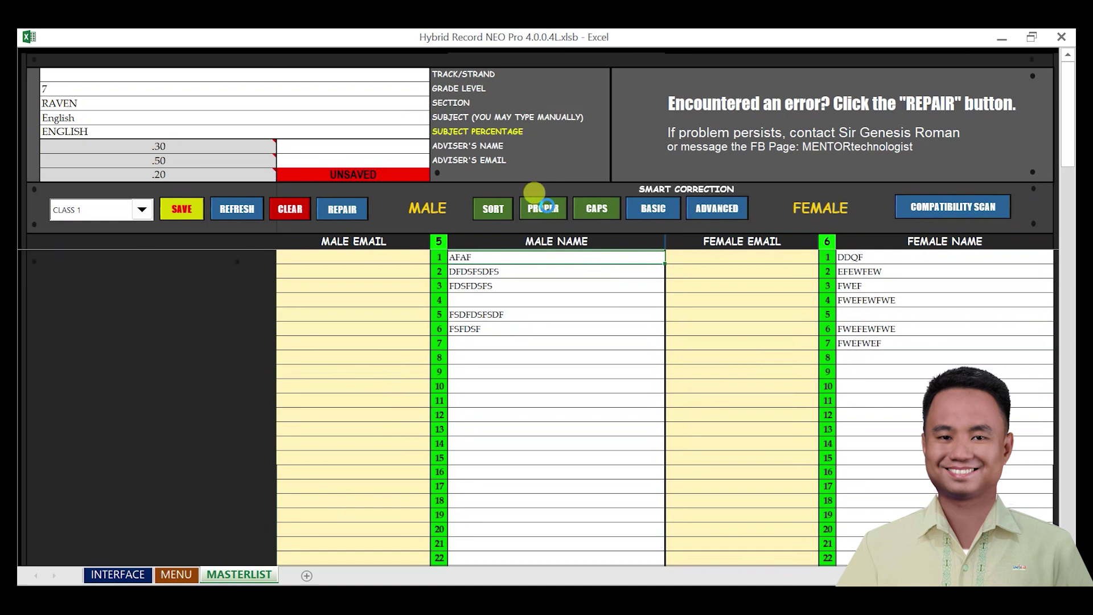
{"action": "left_click", "coordinate": [588, 210]}
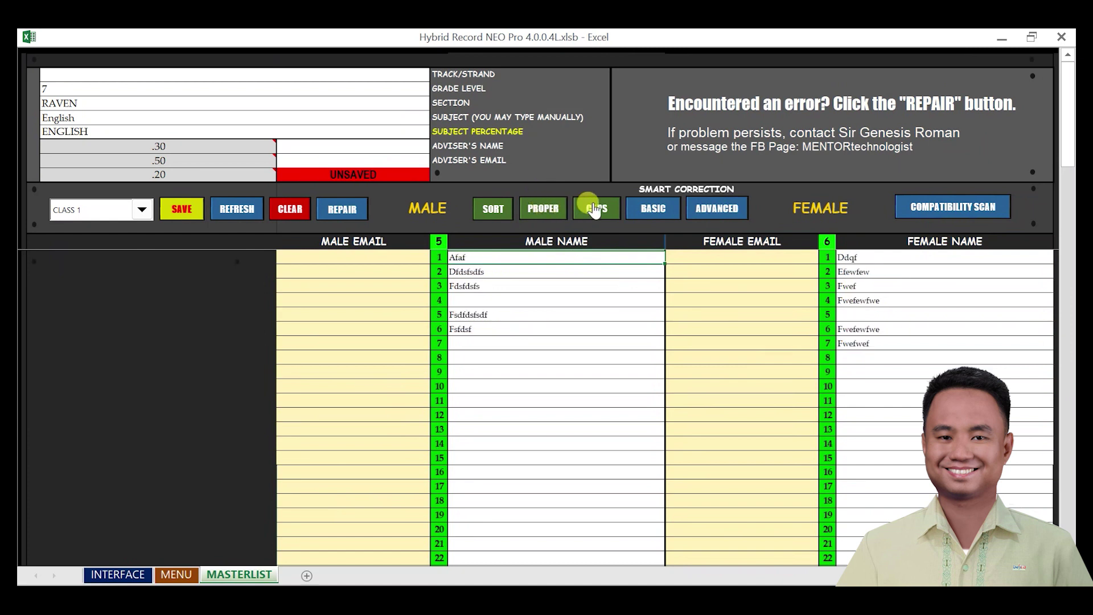
{"action": "left_click", "coordinate": [566, 268]}
{"action": "left_click", "coordinate": [568, 255]}
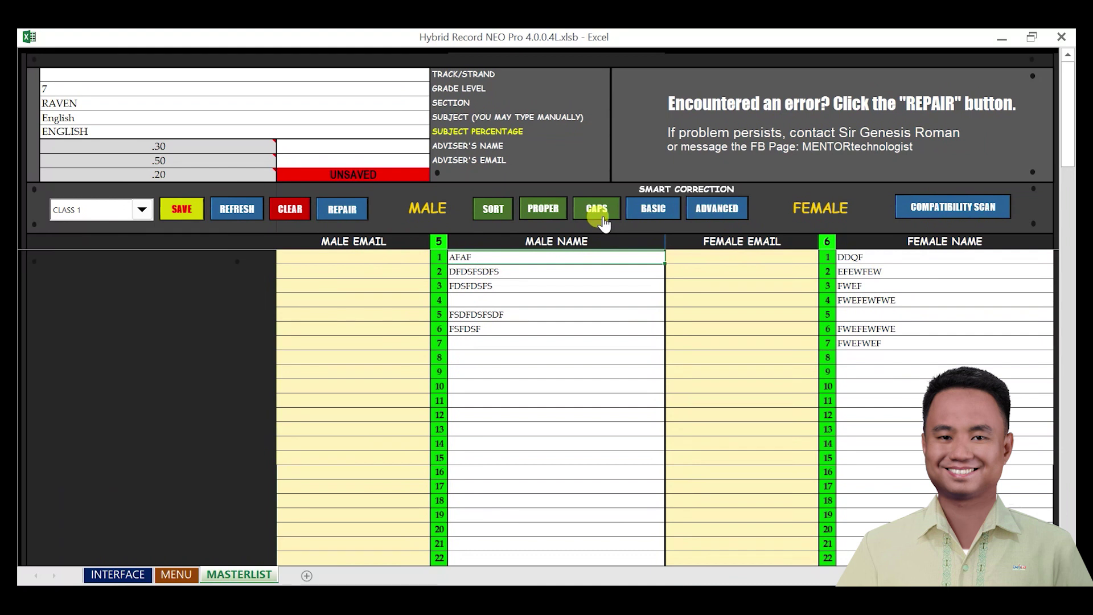
{"action": "left_click", "coordinate": [543, 218]}
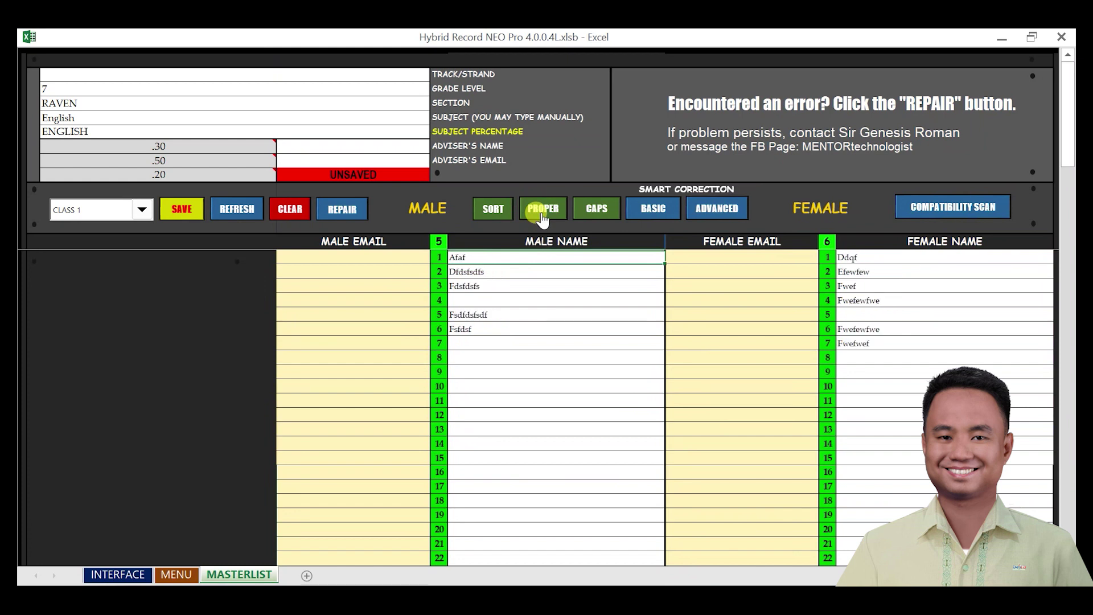
{"action": "left_click", "coordinate": [546, 328]}
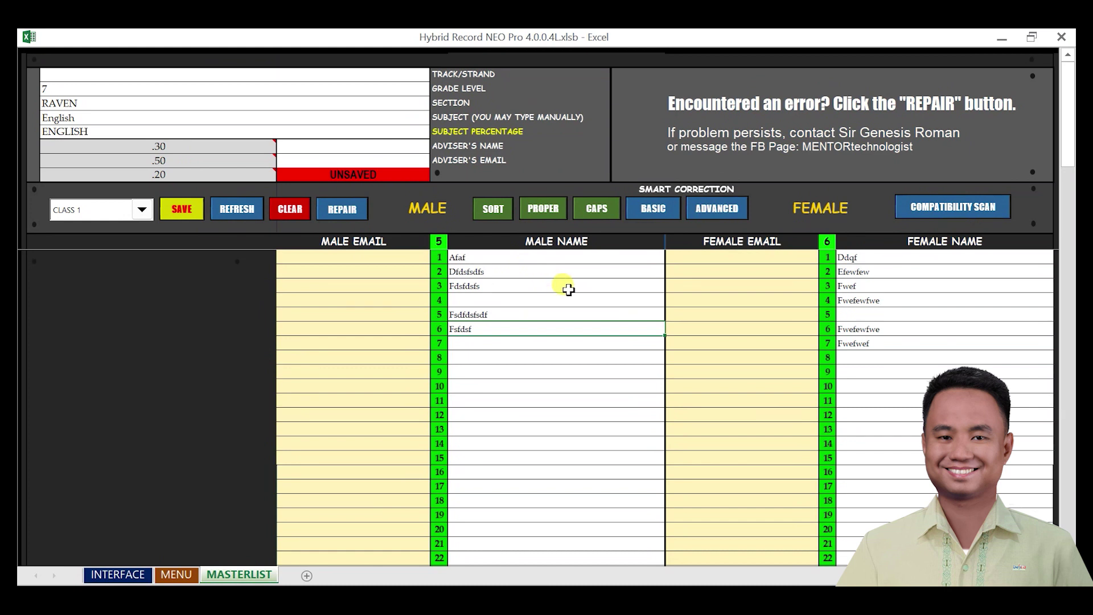
- Inspect the male name in row 2 for extra spaces after the text
{"action": "double_click", "coordinate": [522, 272]}
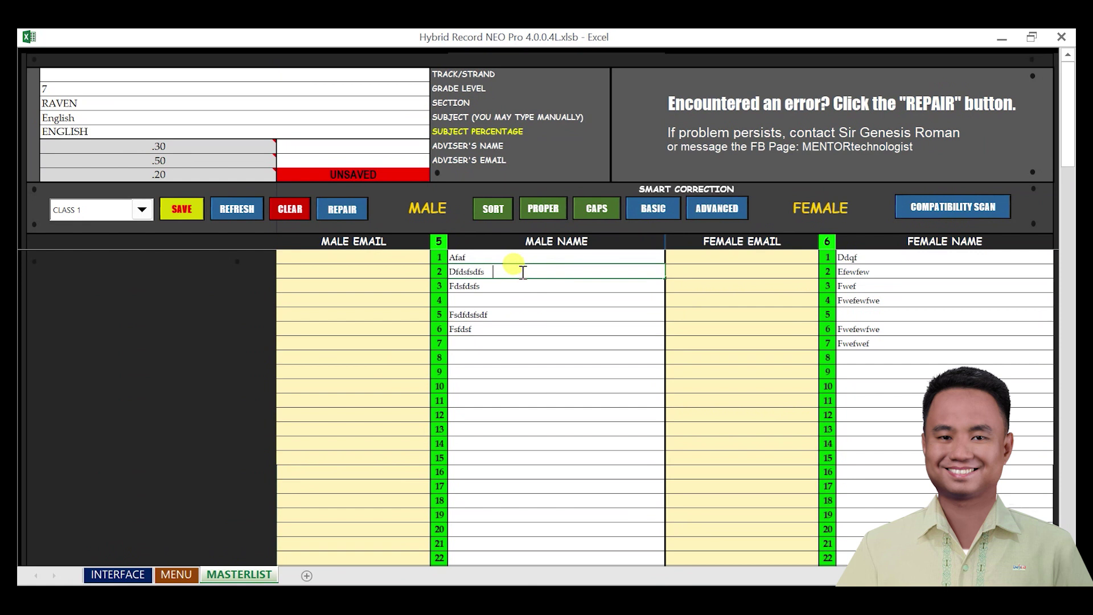
{"action": "key", "text": "Escape"}
{"action": "double_click", "coordinate": [498, 274]}
{"action": "left_click_drag", "start_coordinate": [497, 273], "coordinate": [485, 271]}
{"action": "left_click", "coordinate": [506, 274]}
{"action": "left_click_drag", "start_coordinate": [506, 272], "coordinate": [485, 271]}
{"action": "left_click", "coordinate": [502, 285]}
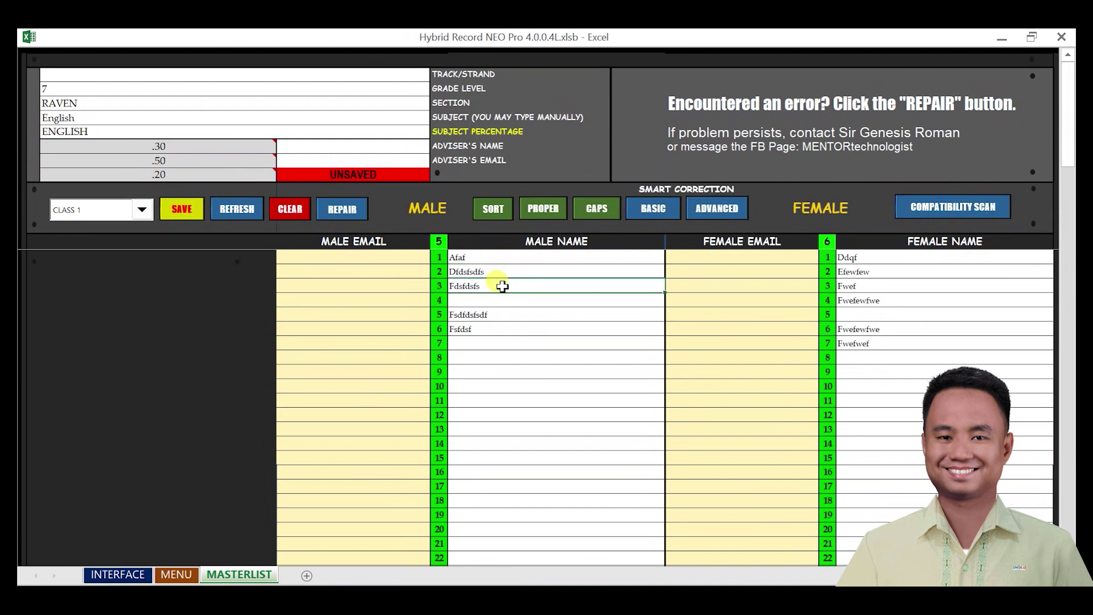
{"action": "left_click", "coordinate": [502, 267]}
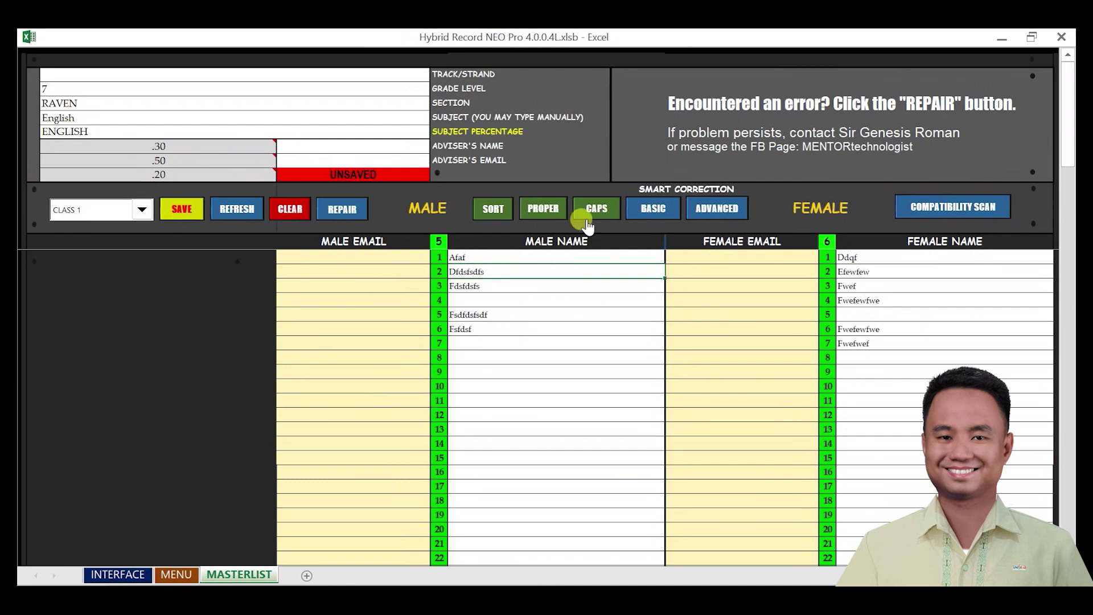
- Run the Basic smart correction on the names and recheck the end of the male name in row 2
{"action": "left_click", "coordinate": [654, 209]}
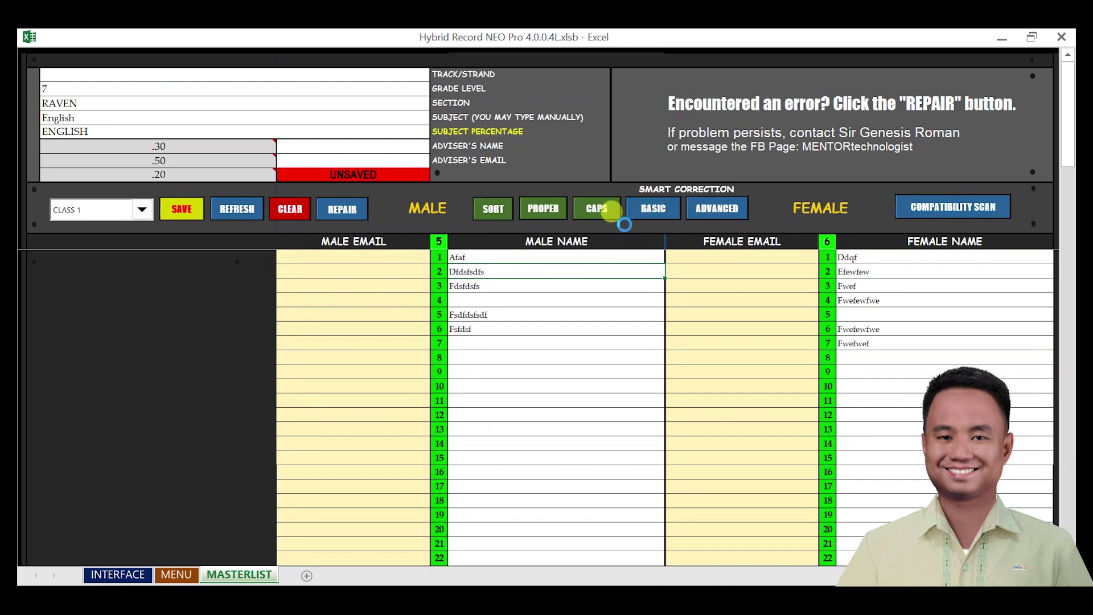
{"action": "double_click", "coordinate": [494, 272]}
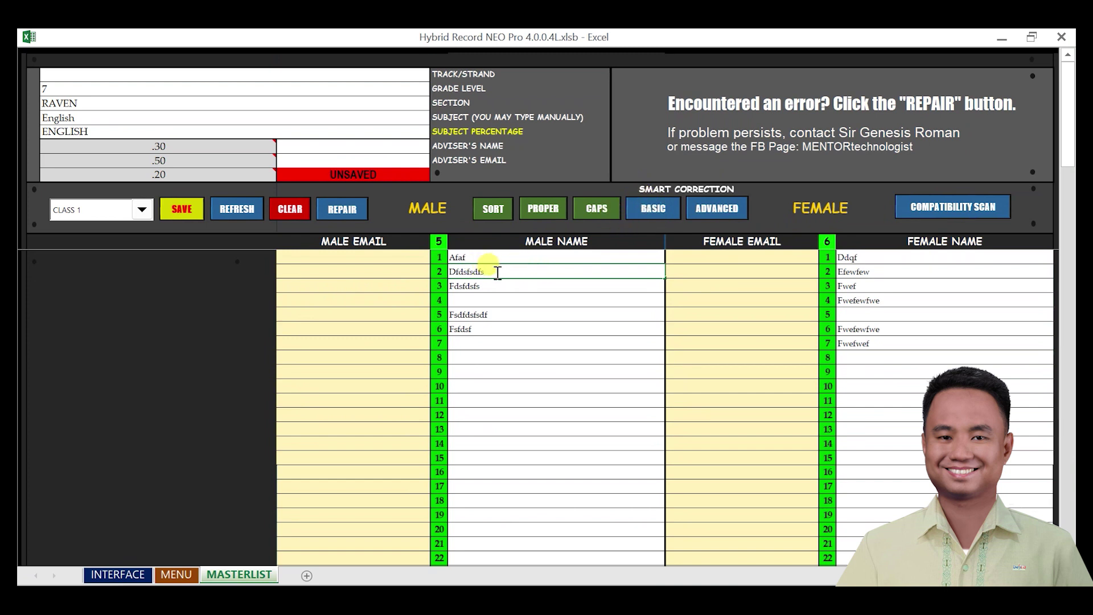
{"action": "key", "text": "Return"}
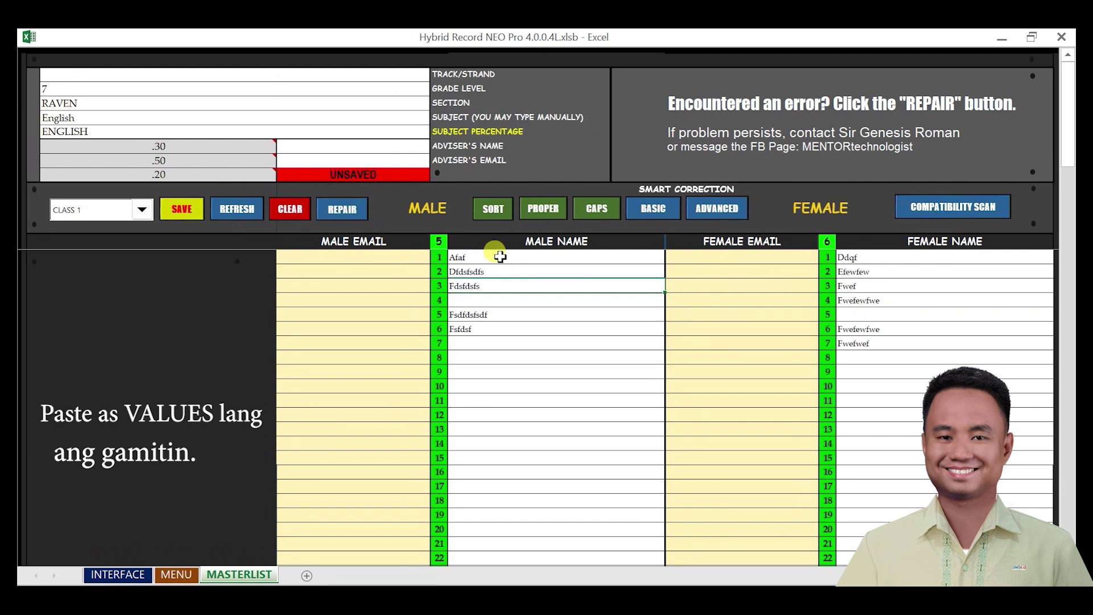
{"action": "left_click_drag", "start_coordinate": [500, 257], "coordinate": [495, 360]}
{"action": "left_click", "coordinate": [495, 359]}
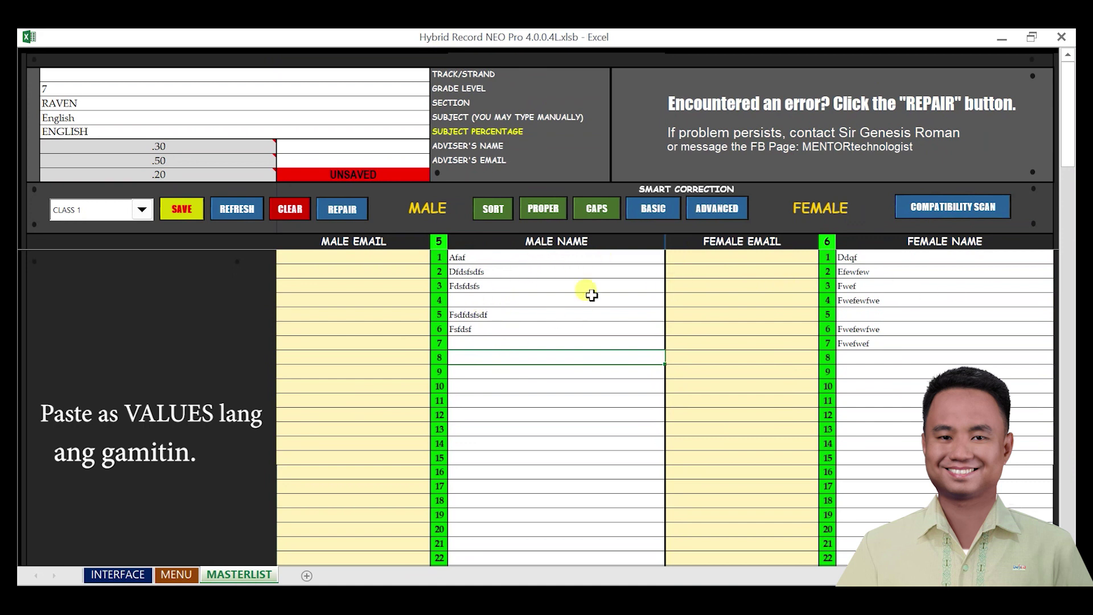
{"action": "left_click", "coordinate": [550, 297]}
{"action": "left_click", "coordinate": [547, 285]}
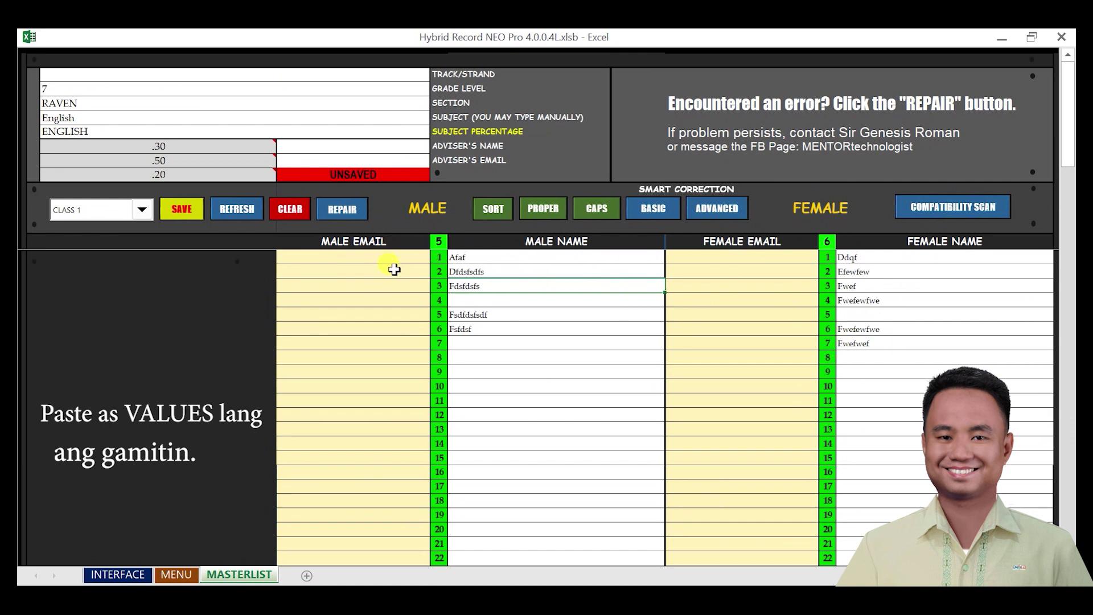
{"action": "left_click_drag", "start_coordinate": [393, 269], "coordinate": [896, 290]}
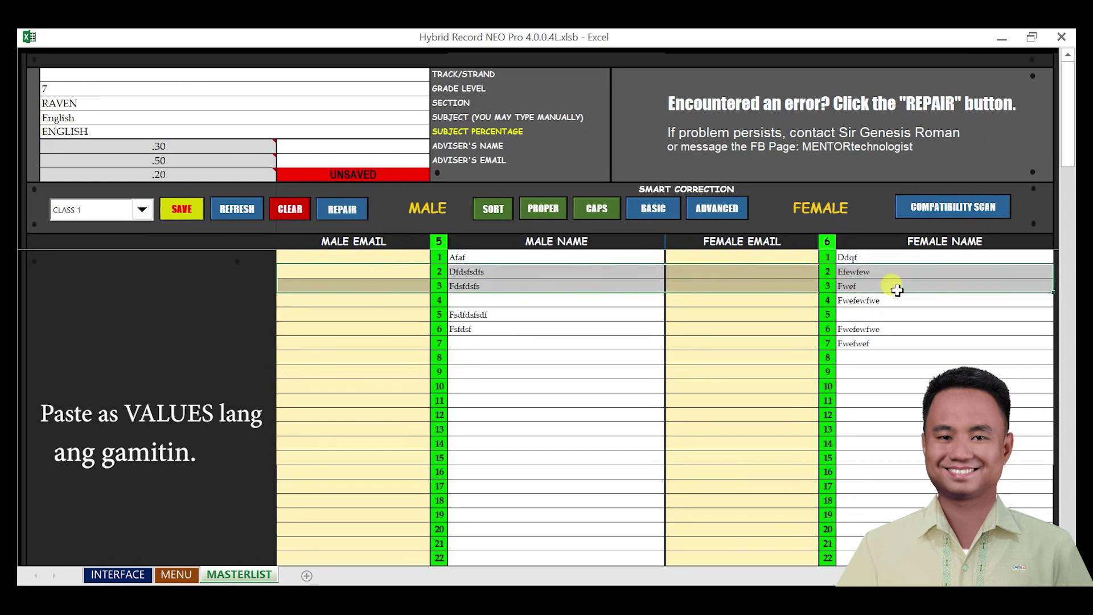
{"action": "left_click", "coordinate": [533, 312]}
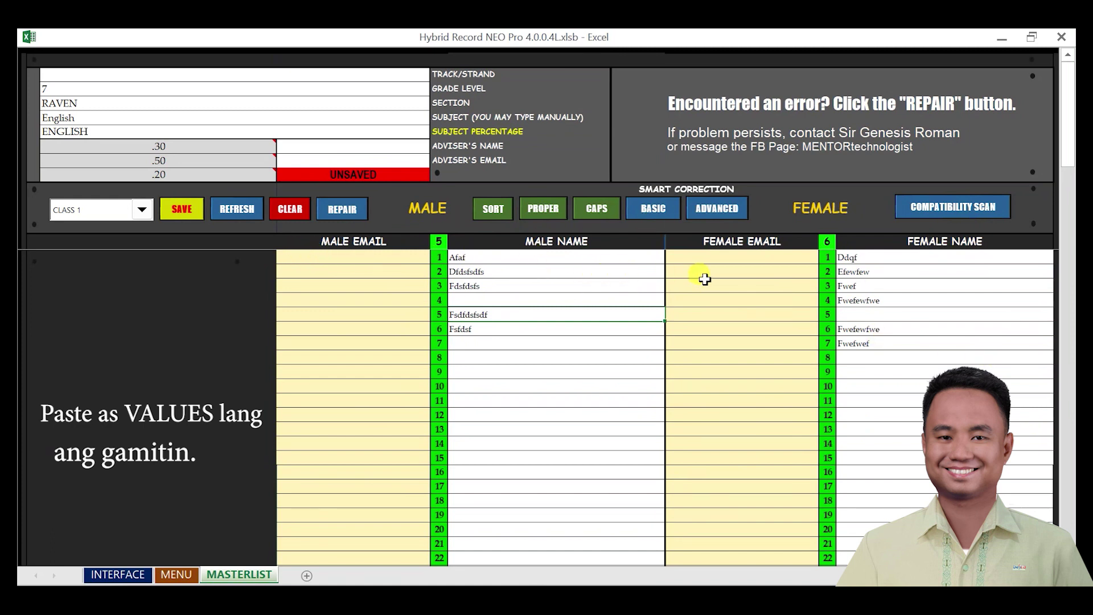
{"action": "left_click", "coordinate": [477, 272]}
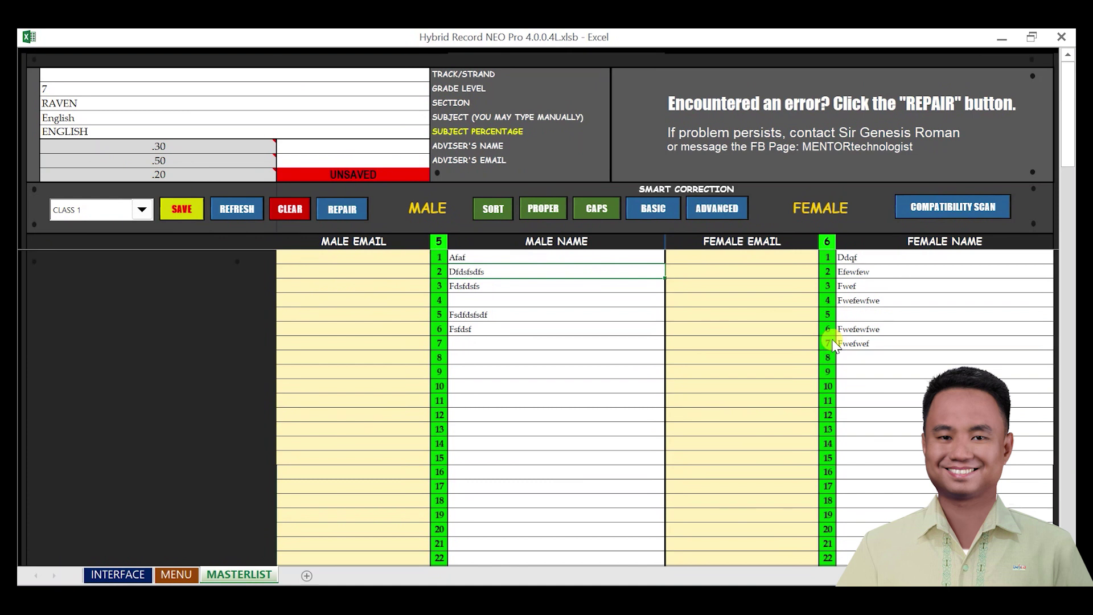
- Repair the masterlist and save it with a backup file
{"action": "left_click", "coordinate": [319, 211]}
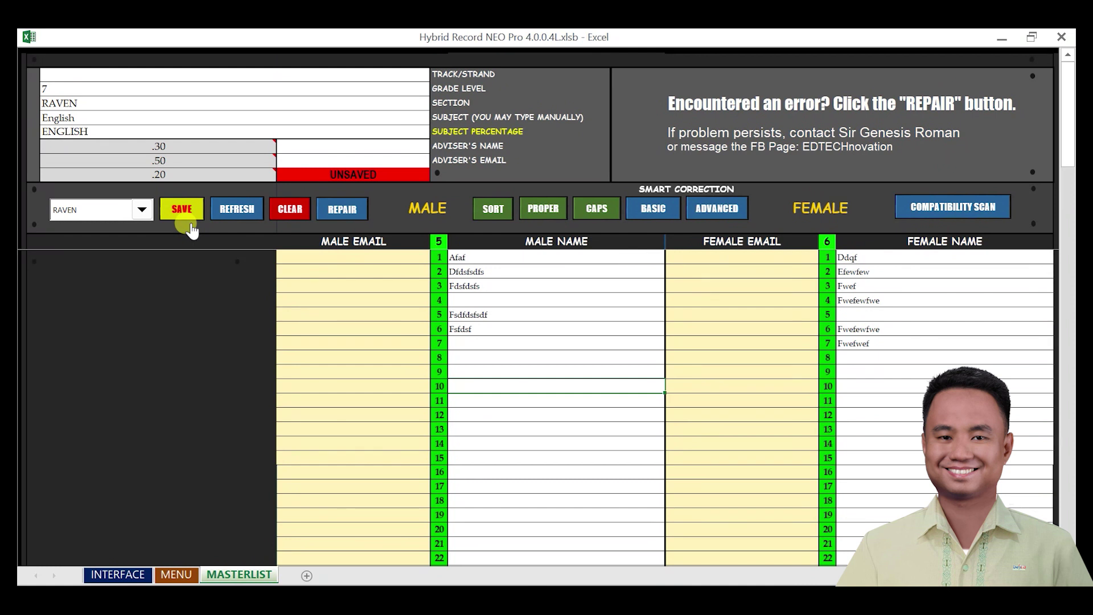
{"action": "left_click", "coordinate": [171, 208]}
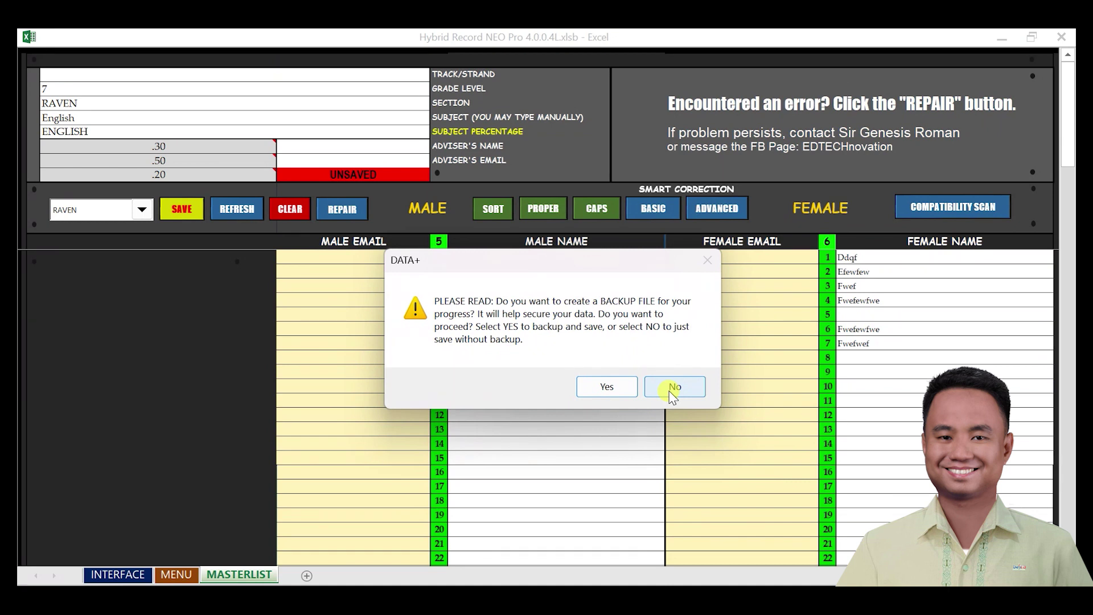
{"action": "left_click", "coordinate": [605, 386]}
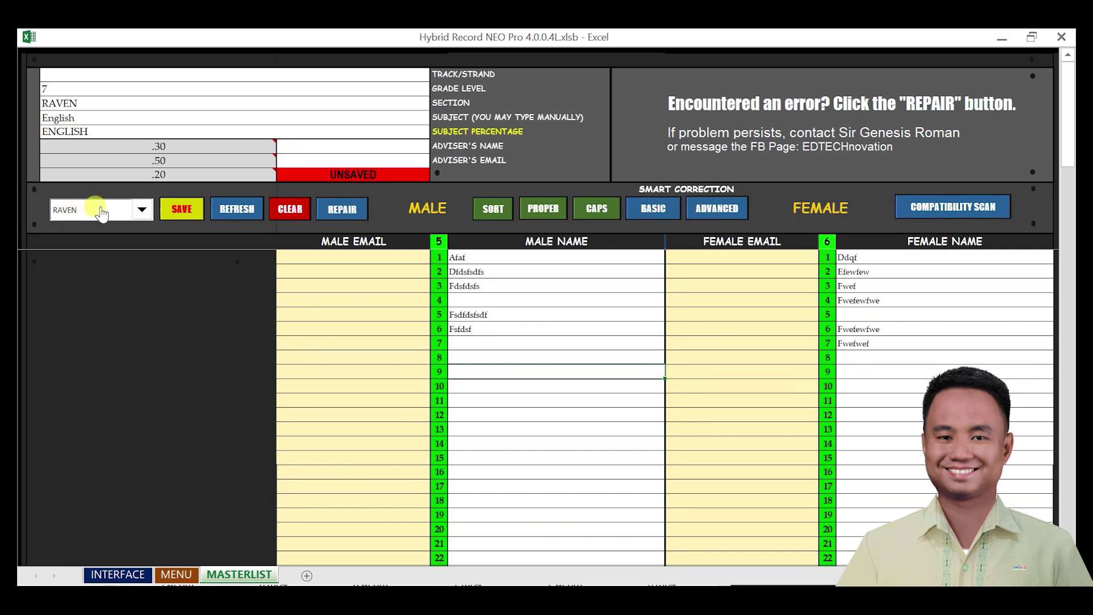
- Try to switch the masterlist from RAVEN to CLASS 2, declining to proceed without saving
{"action": "left_click", "coordinate": [142, 212]}
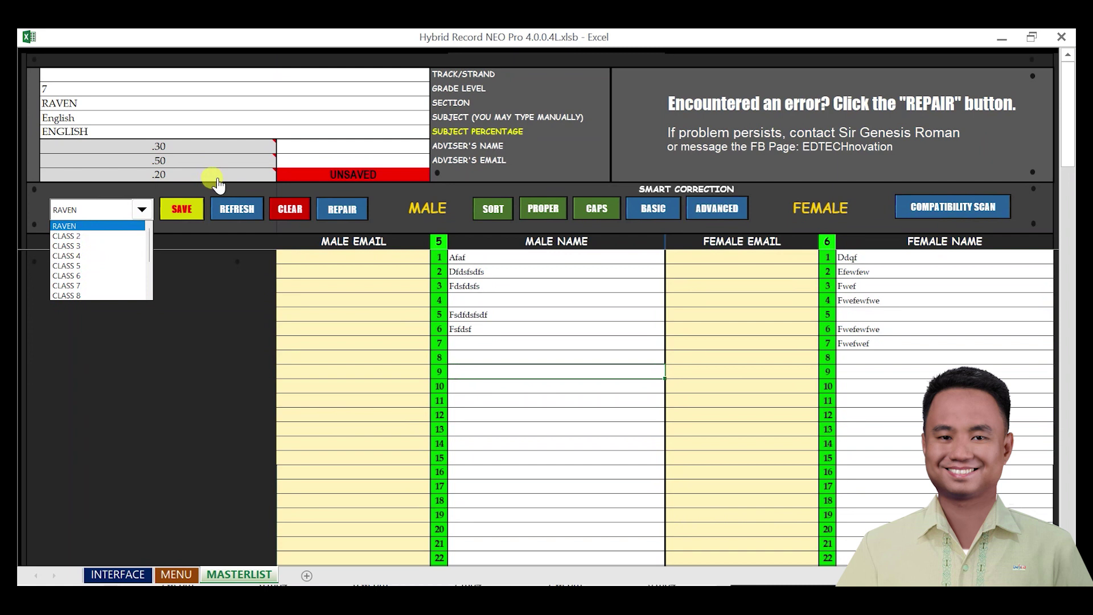
{"action": "left_click", "coordinate": [94, 236]}
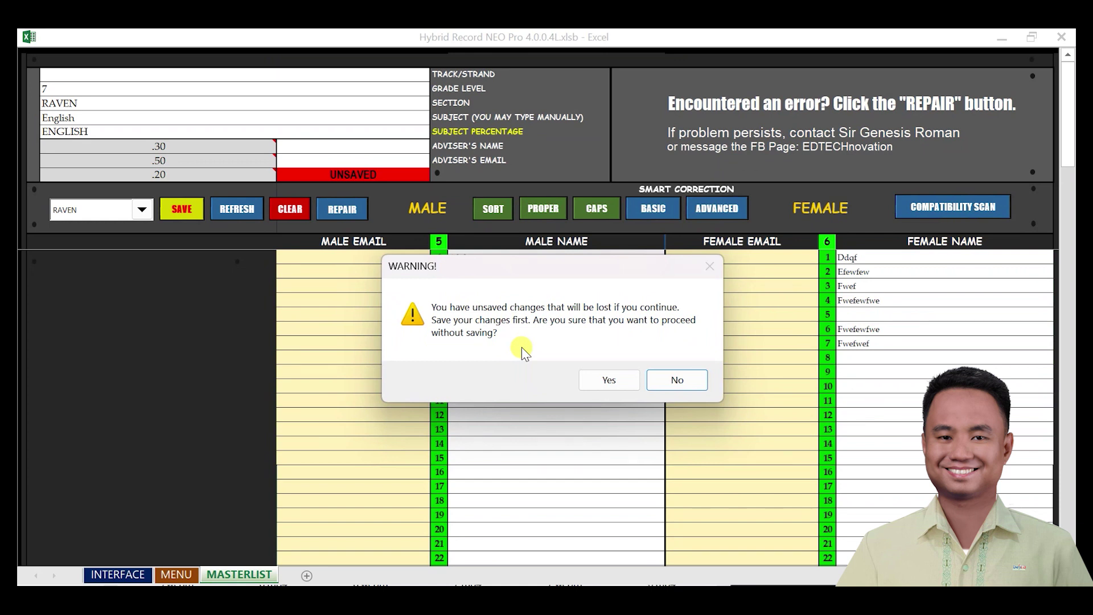
{"action": "left_click", "coordinate": [683, 380]}
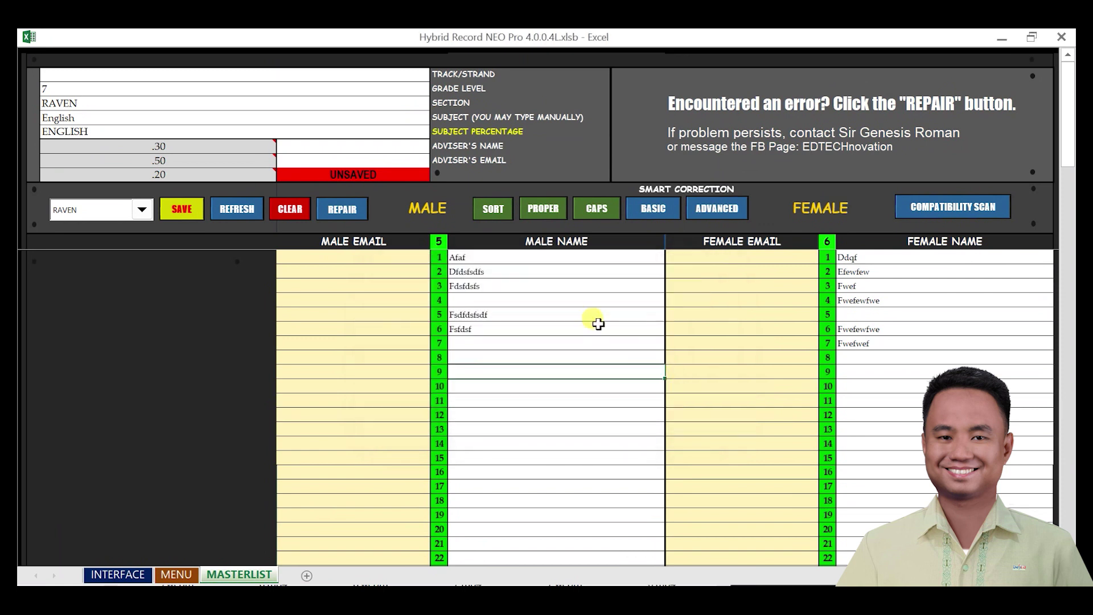
- Save the RAVEN masterlist with a backup file and switch to CLASS 2
{"action": "left_click", "coordinate": [185, 212]}
{"action": "left_click", "coordinate": [595, 386]}
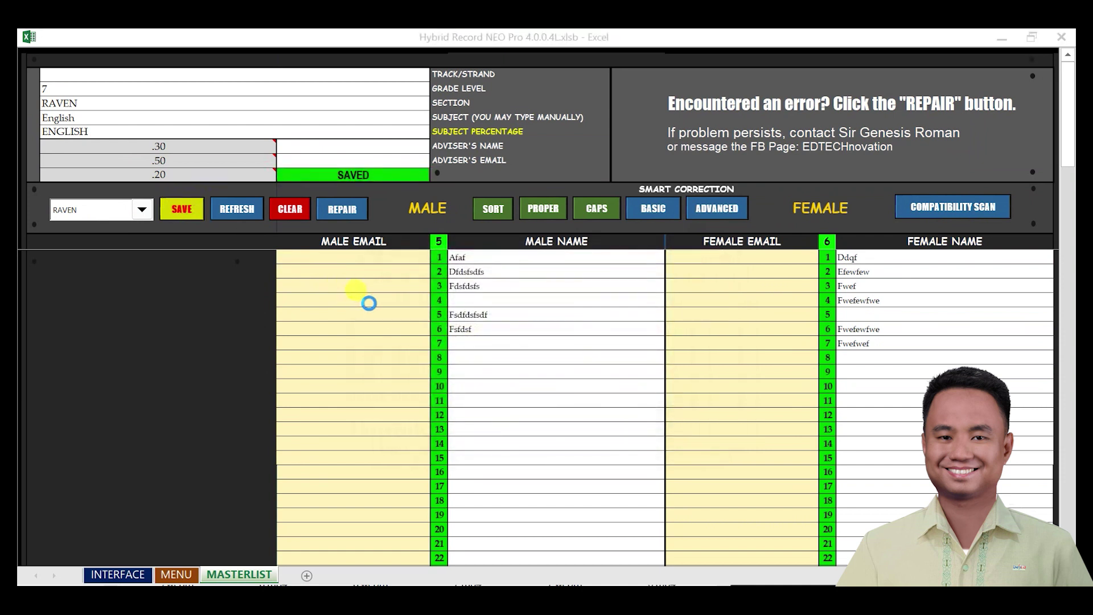
{"action": "left_click", "coordinate": [143, 211]}
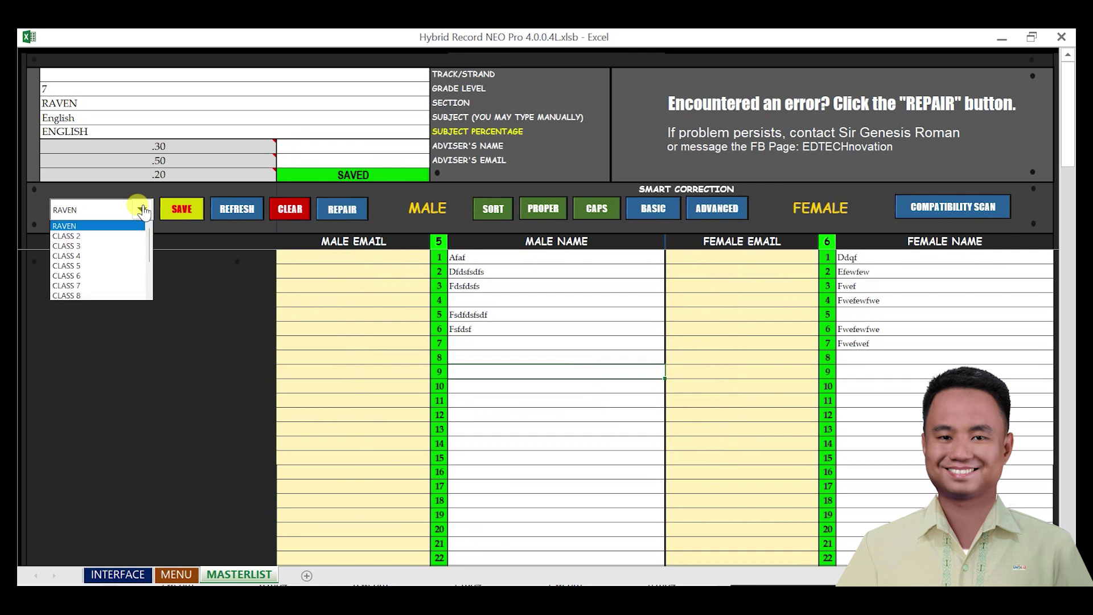
{"action": "left_click", "coordinate": [87, 236]}
- Switch the masterlist back to the RAVEN class
{"action": "left_click", "coordinate": [142, 210]}
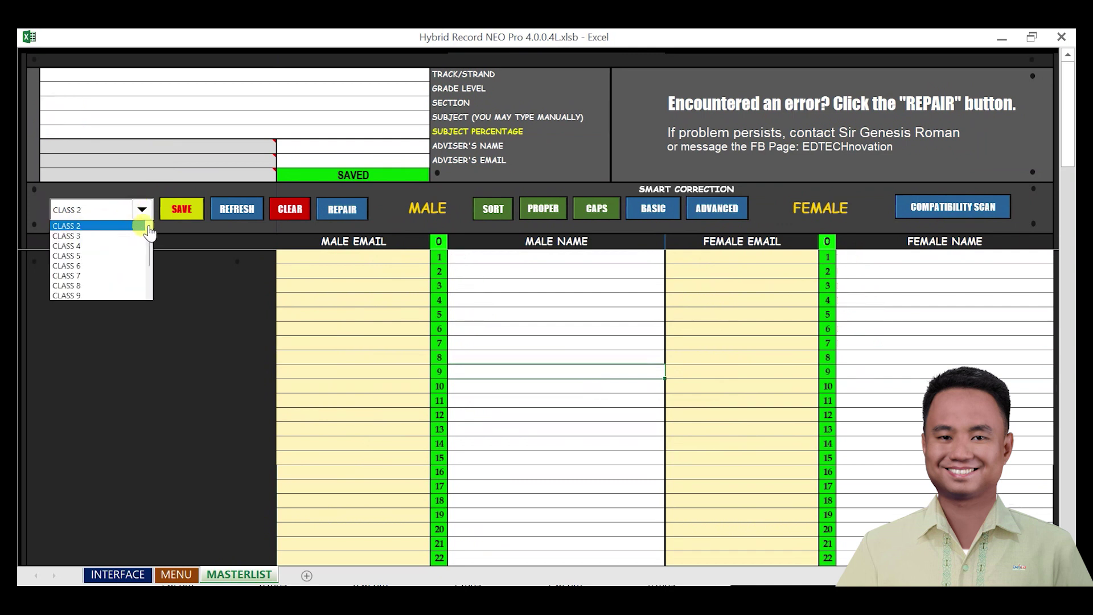
{"action": "left_click", "coordinate": [142, 210]}
{"action": "left_click", "coordinate": [143, 210]}
{"action": "scroll", "coordinate": [149, 250], "scroll_direction": "up", "scroll_amount": 1}
{"action": "left_click", "coordinate": [114, 225]}
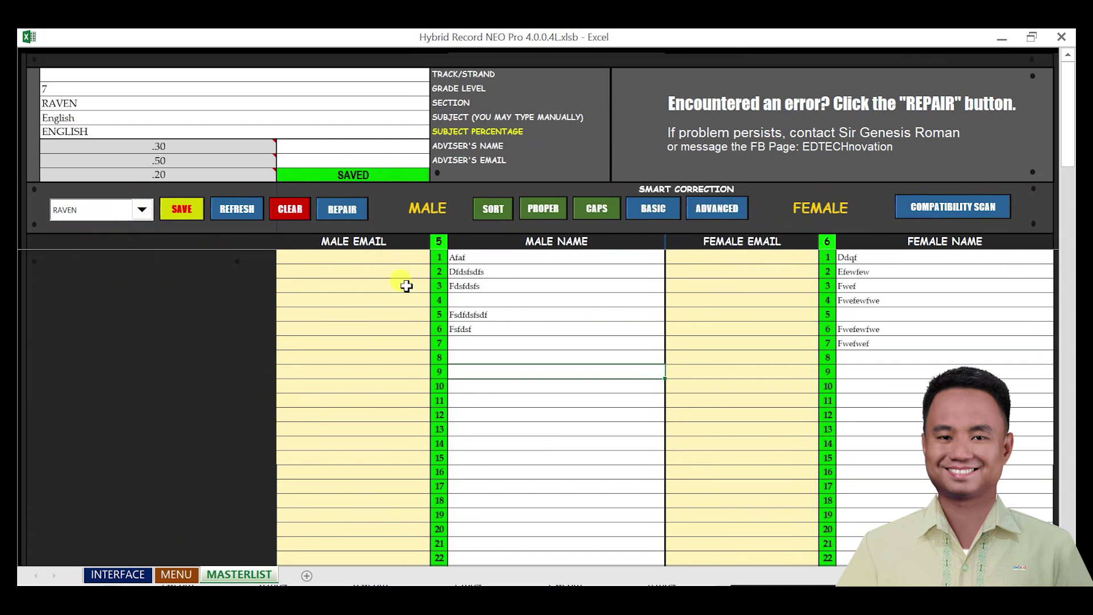
- Enter GSGS as the male name in row 7 of the RAVEN masterlist
{"action": "left_click", "coordinate": [491, 344]}
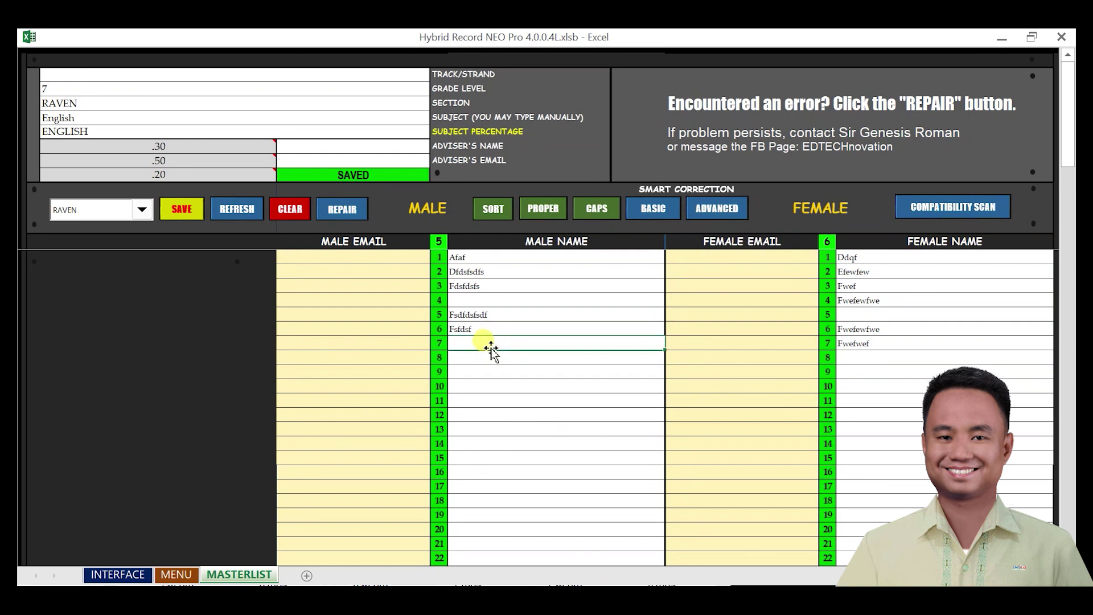
{"action": "type", "text": "GSGS"}
{"action": "key", "text": "Return"}
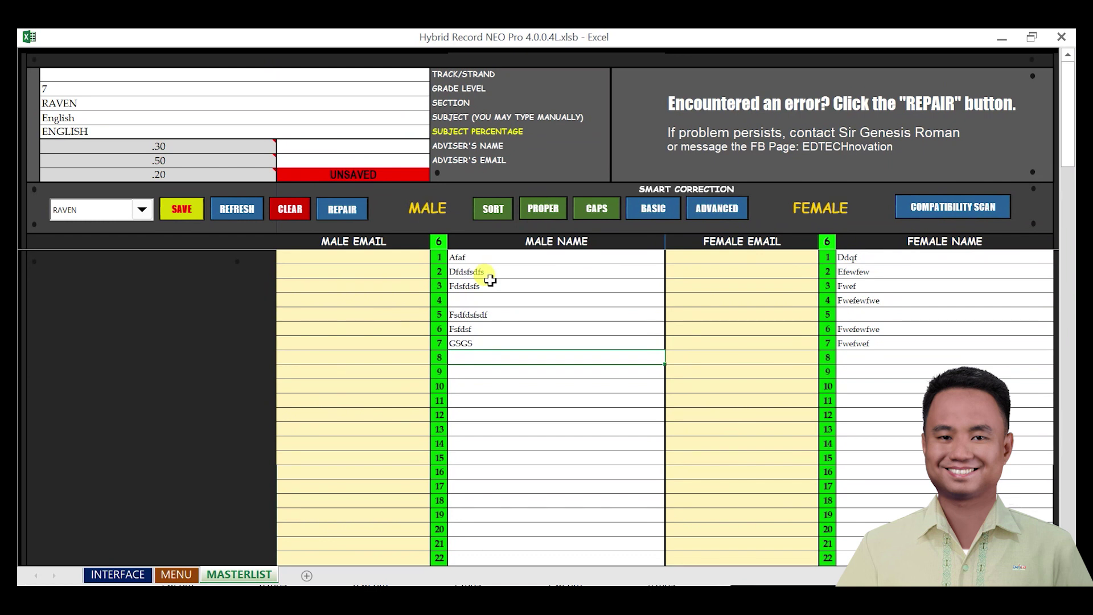
- Try going to the Menu, decline to proceed without saving, and save the masterlist with a backup file
{"action": "left_click", "coordinate": [171, 576]}
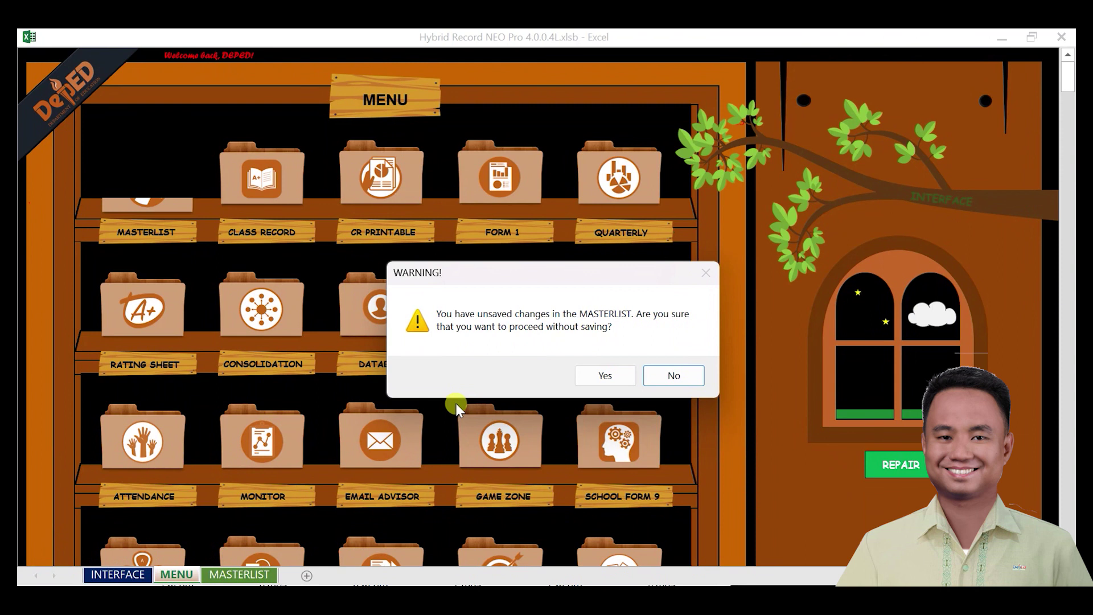
{"action": "left_click", "coordinate": [671, 374]}
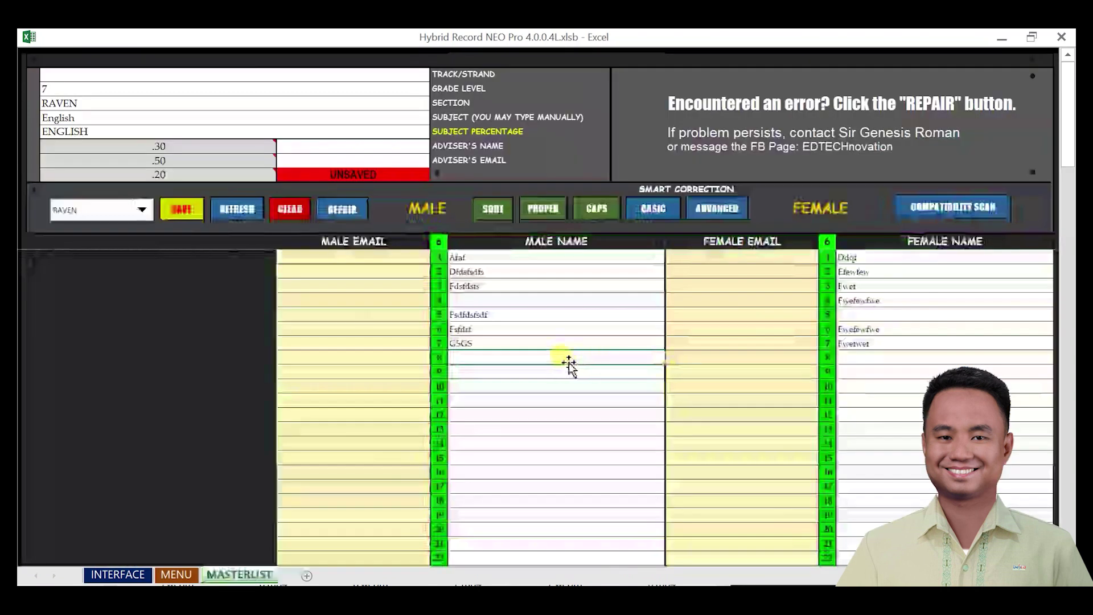
{"action": "left_click", "coordinate": [182, 211]}
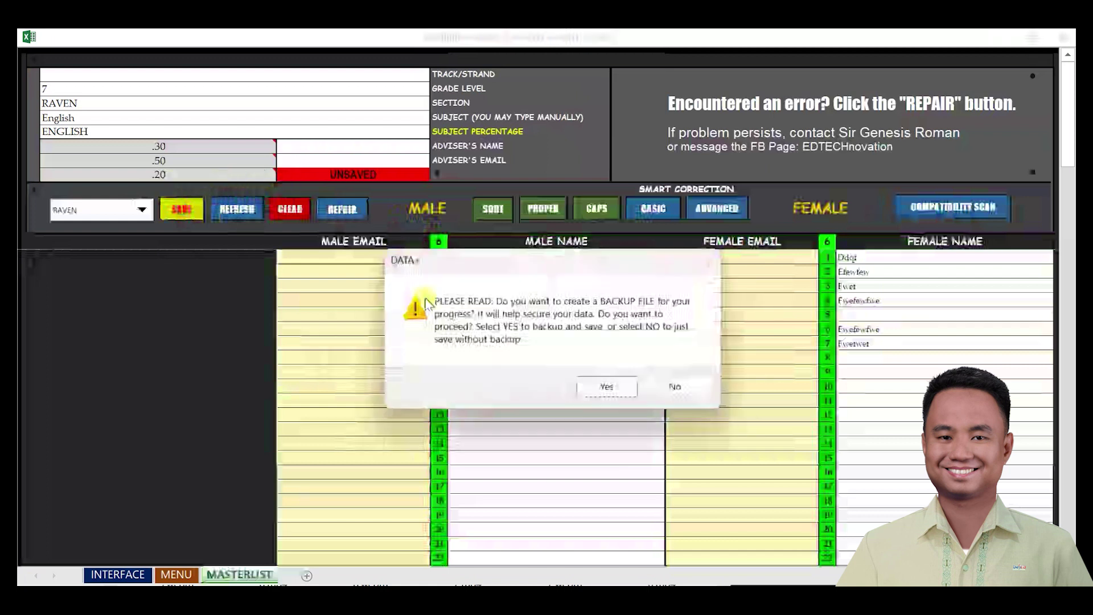
{"action": "left_click", "coordinate": [619, 383]}
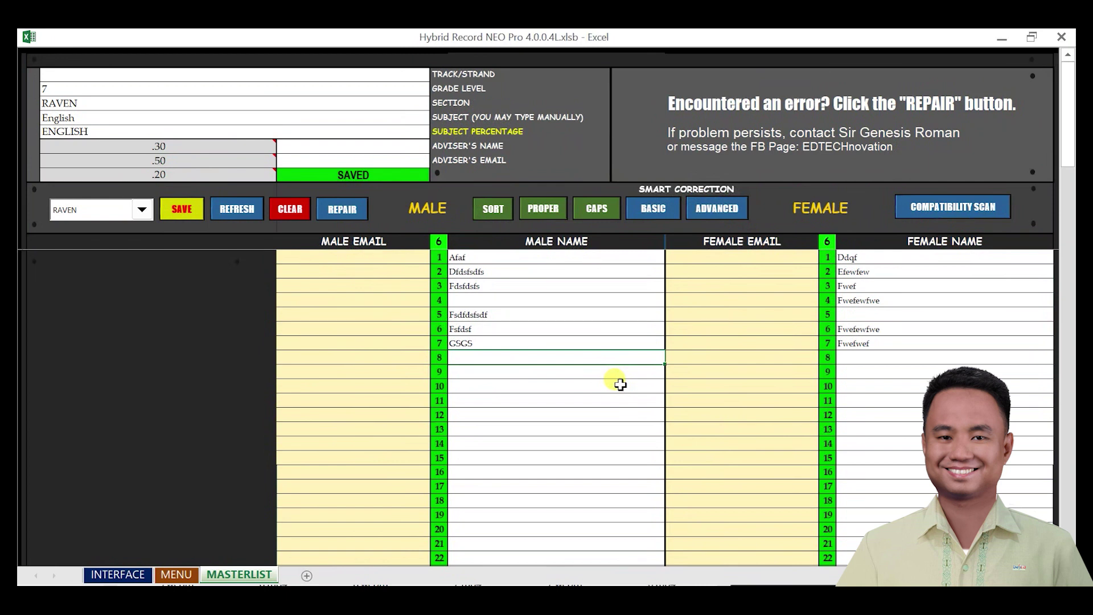
- Reopen the masterlist from the Menu and check its save indicator on the Interface sheet
{"action": "left_click", "coordinate": [176, 575]}
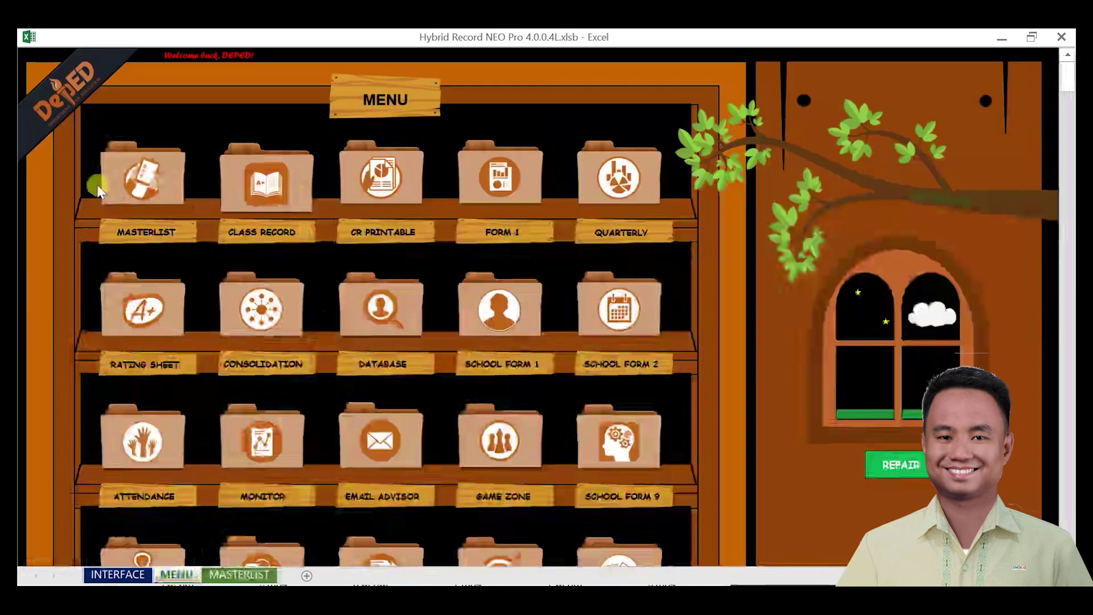
{"action": "left_click", "coordinate": [142, 181]}
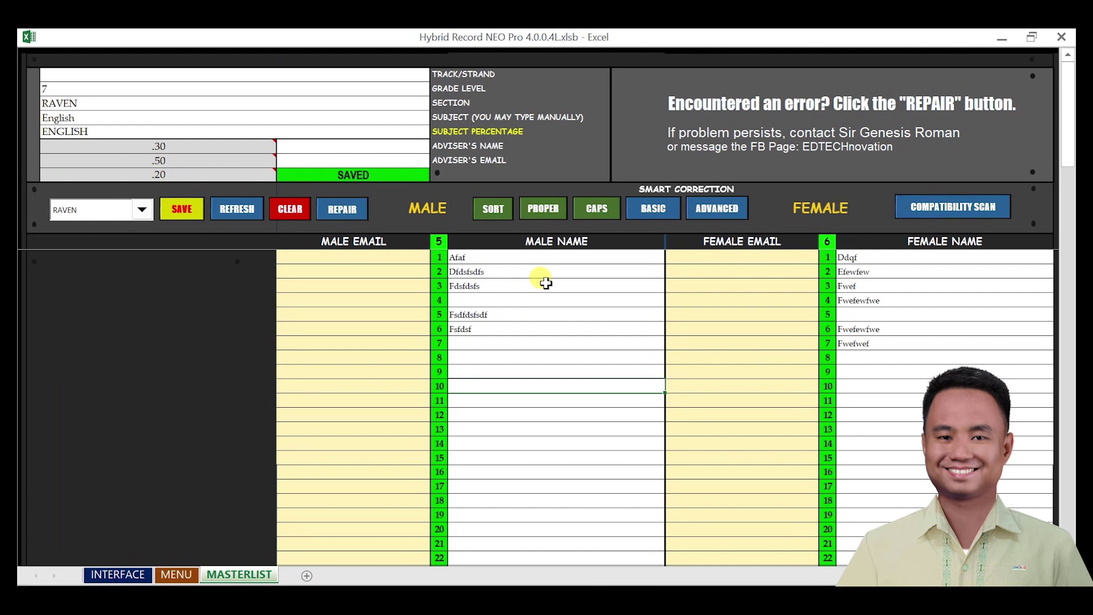
{"action": "left_click", "coordinate": [123, 575]}
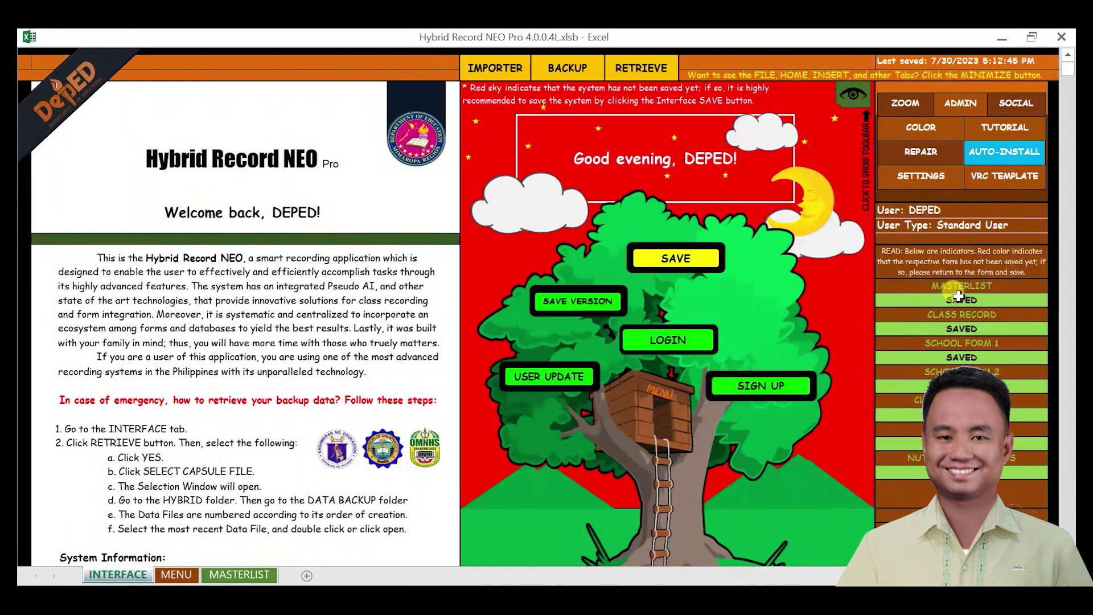
- Compare the save indicator on the masterlist with its status on the Interface sheet, reopening the masterlist from the Menu
{"action": "left_click", "coordinate": [250, 575]}
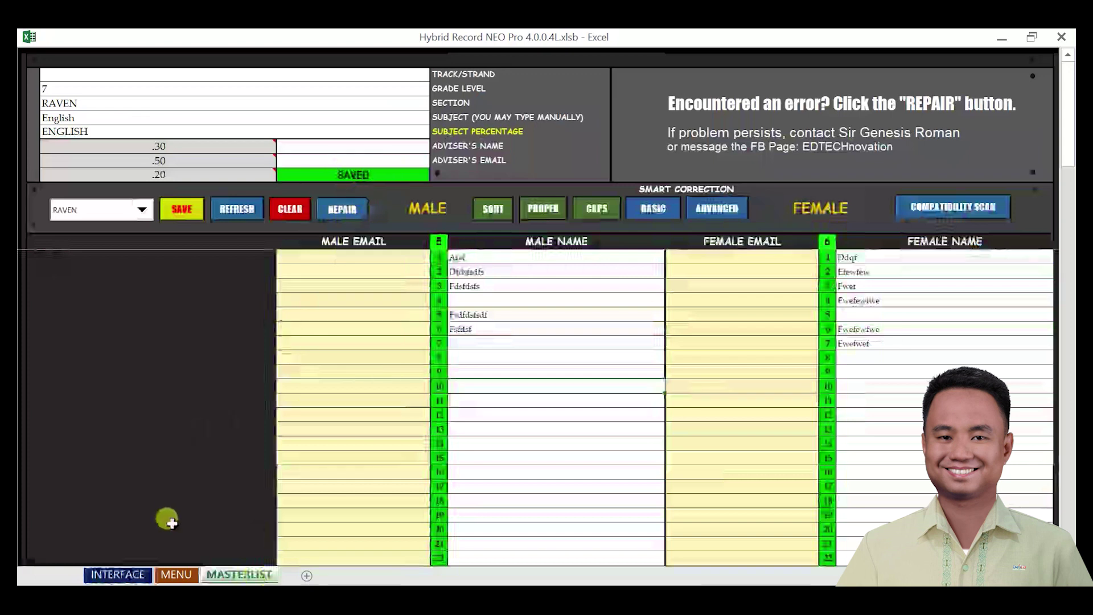
{"action": "left_click", "coordinate": [120, 575]}
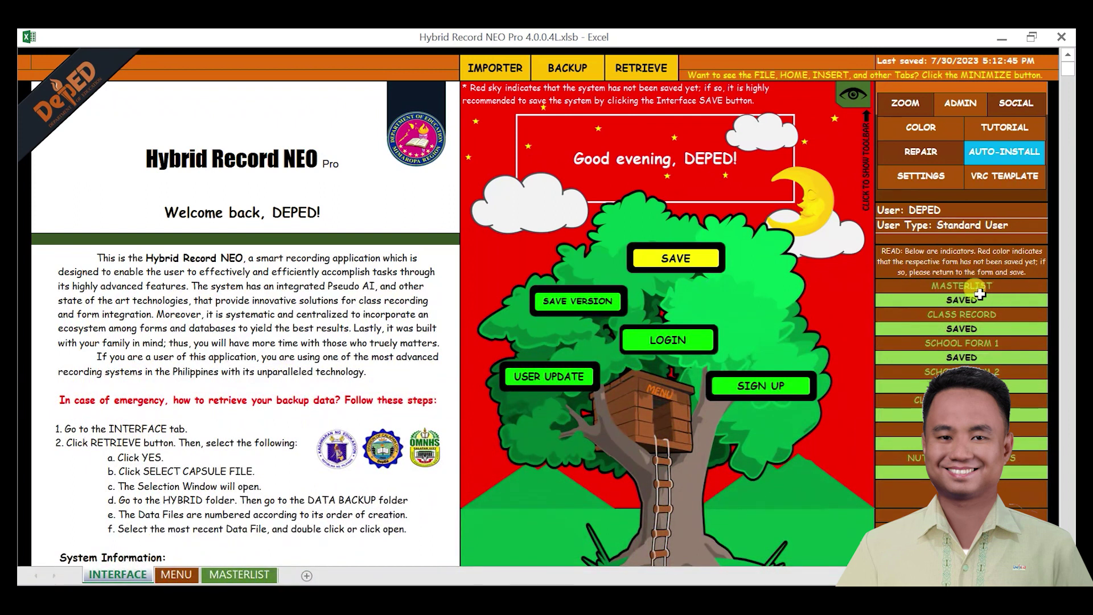
{"action": "left_click", "coordinate": [176, 575]}
{"action": "left_click", "coordinate": [132, 145]}
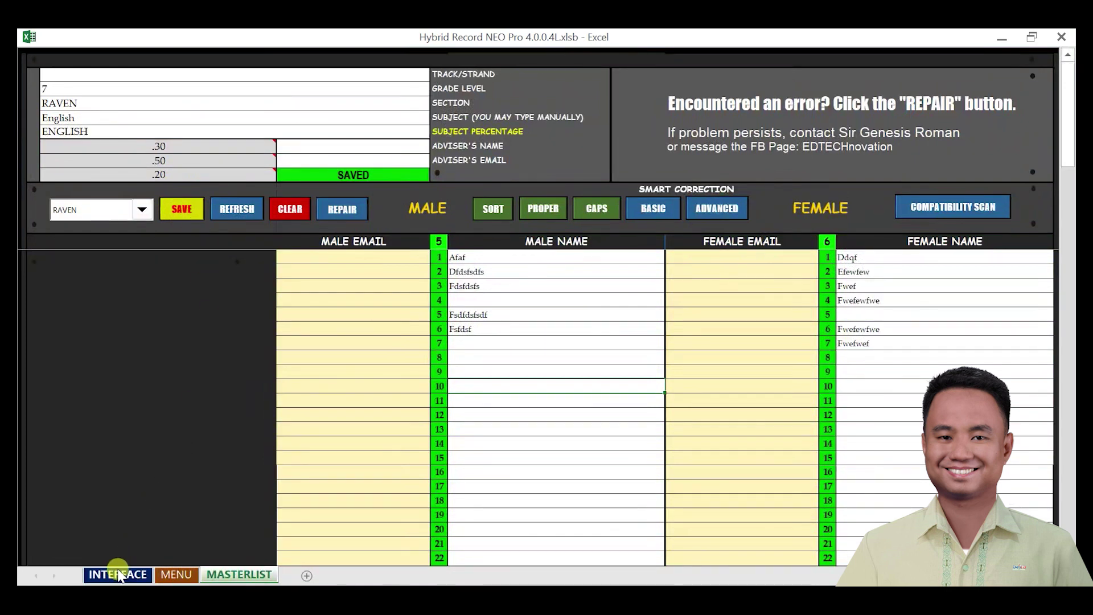
{"action": "left_click", "coordinate": [118, 575]}
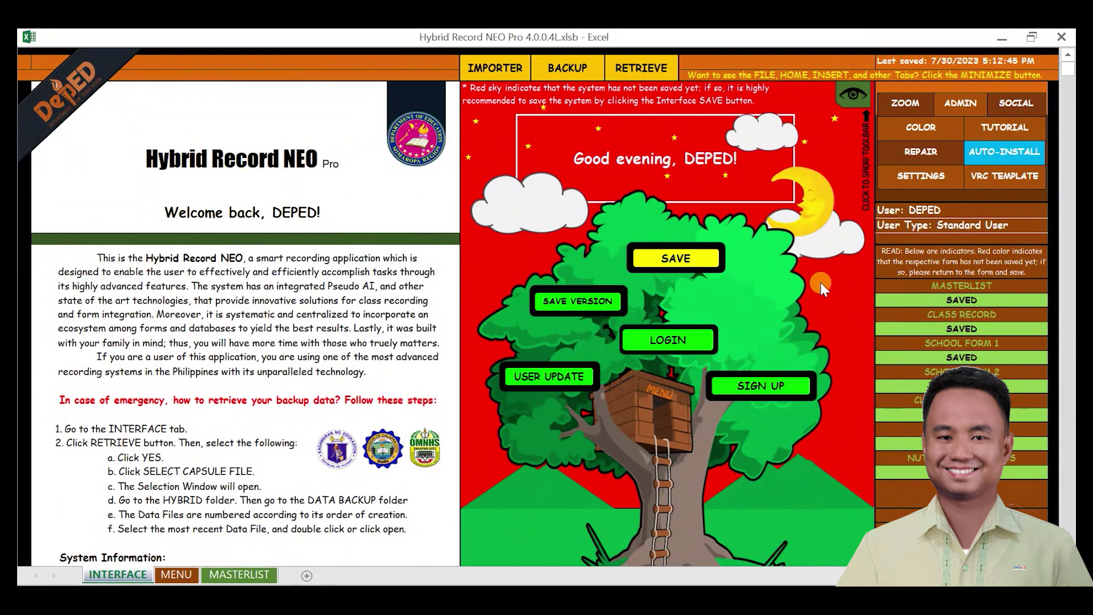
{"action": "left_click", "coordinate": [663, 261]}
{"action": "left_click", "coordinate": [710, 191]}
{"action": "left_click", "coordinate": [763, 160]}
{"action": "left_click", "coordinate": [989, 293]}
{"action": "left_click", "coordinate": [892, 205]}
{"action": "left_click", "coordinate": [478, 287]}
{"action": "left_click", "coordinate": [654, 161]}
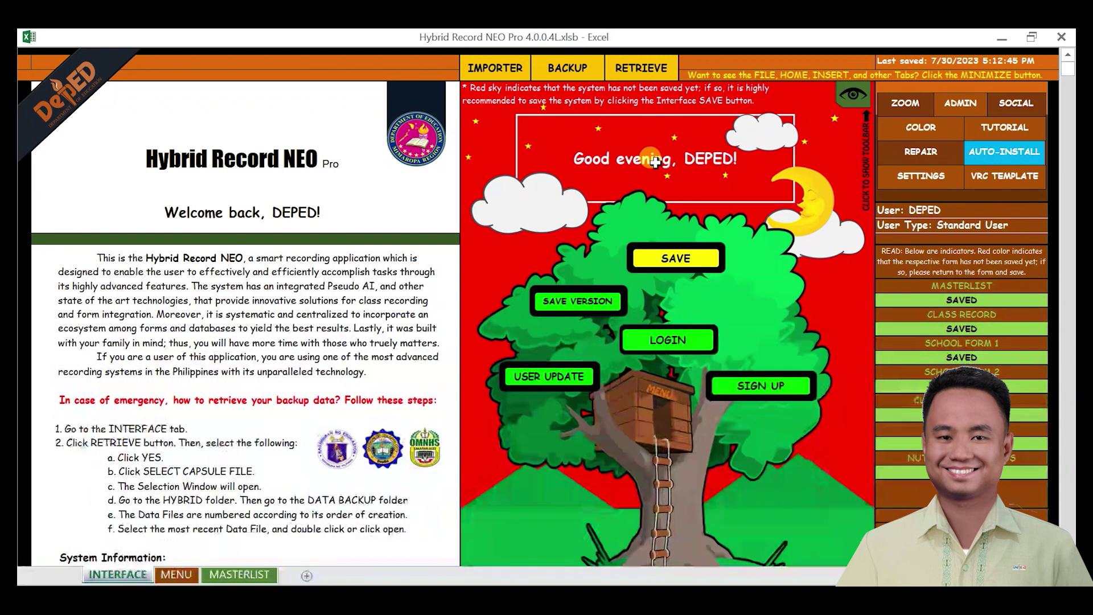
{"action": "left_click", "coordinate": [571, 192]}
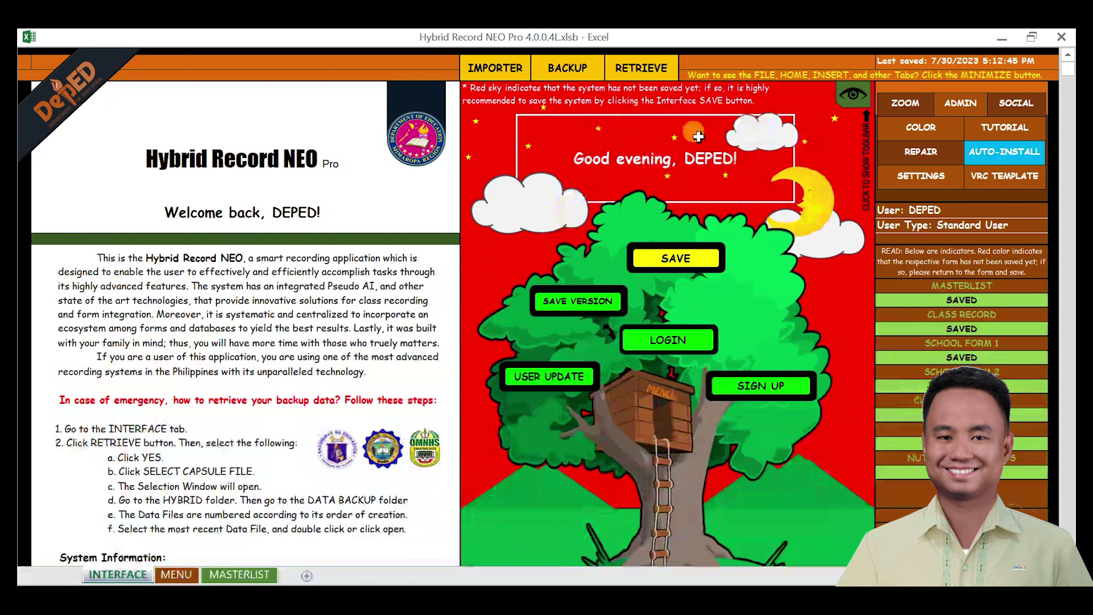
{"action": "left_click", "coordinate": [810, 139]}
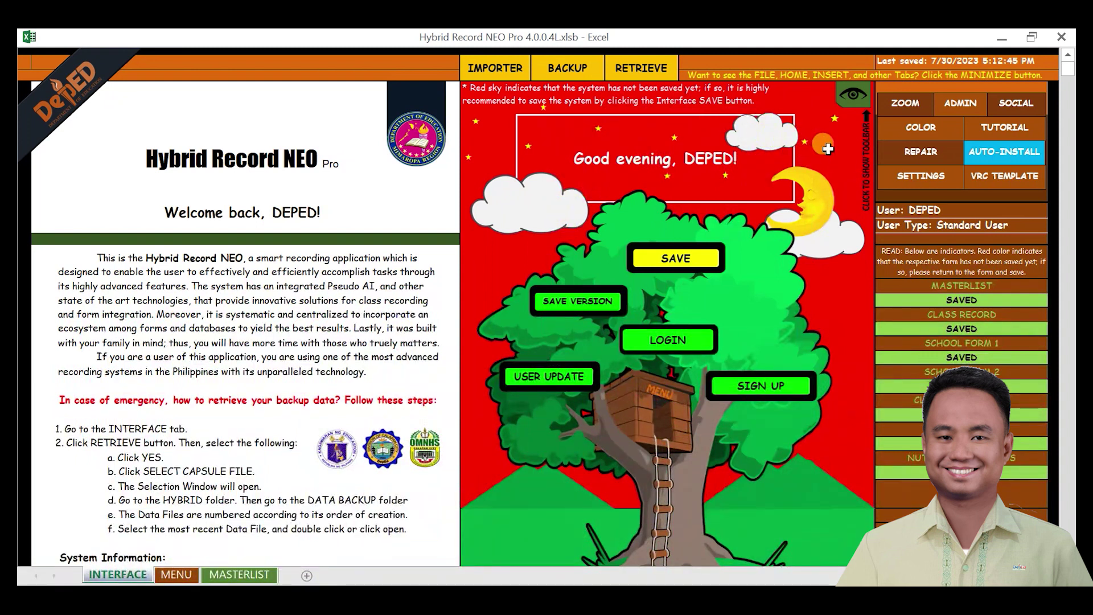
{"action": "left_click", "coordinate": [644, 153]}
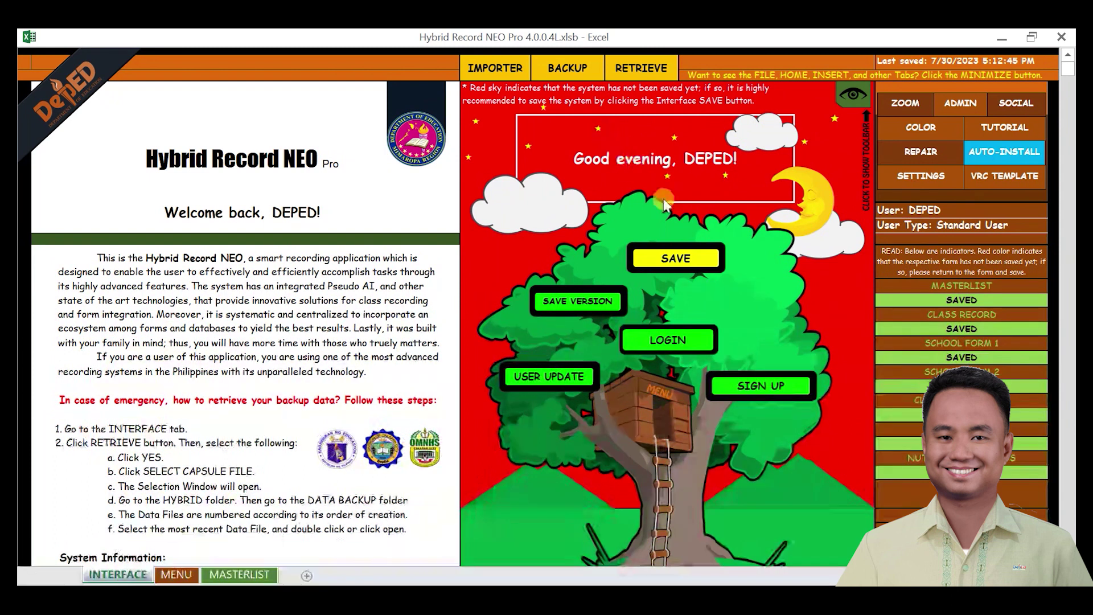
- Save the whole system from the Interface sheet and agree to back up the data as well
{"action": "left_click", "coordinate": [672, 259]}
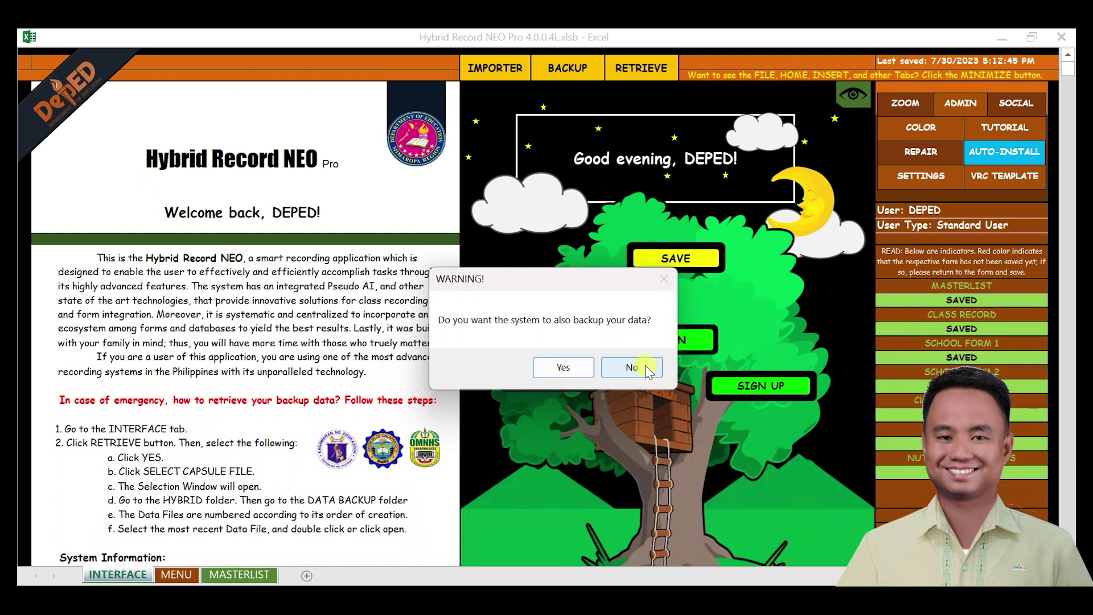
{"action": "left_click", "coordinate": [561, 368]}
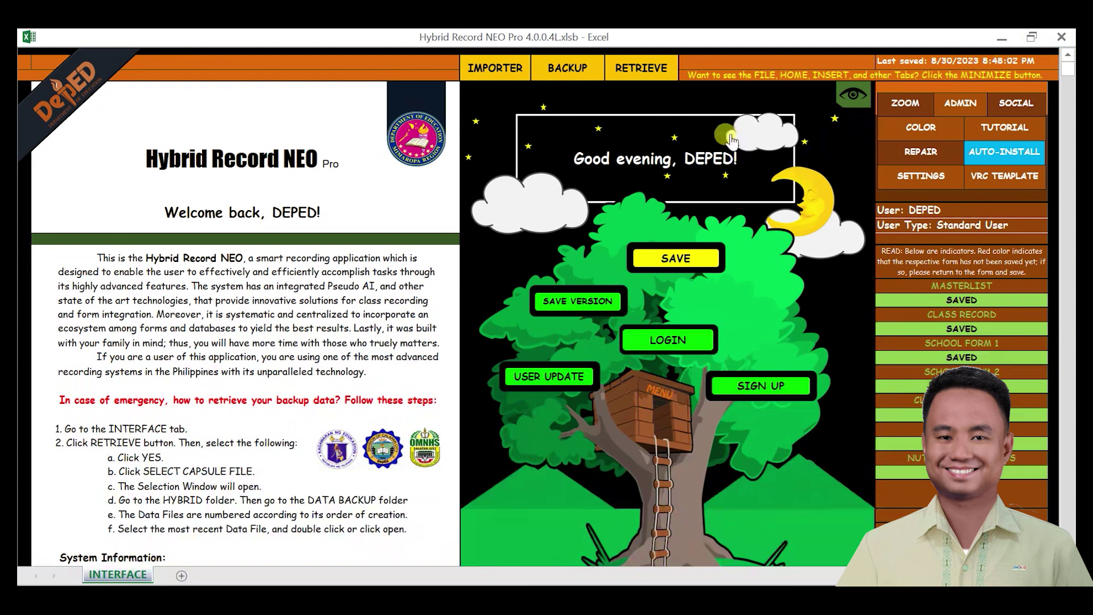
- Log in again with the username DEPED and the account password, keeping the Junior/Elementary option
{"action": "left_click", "coordinate": [662, 348]}
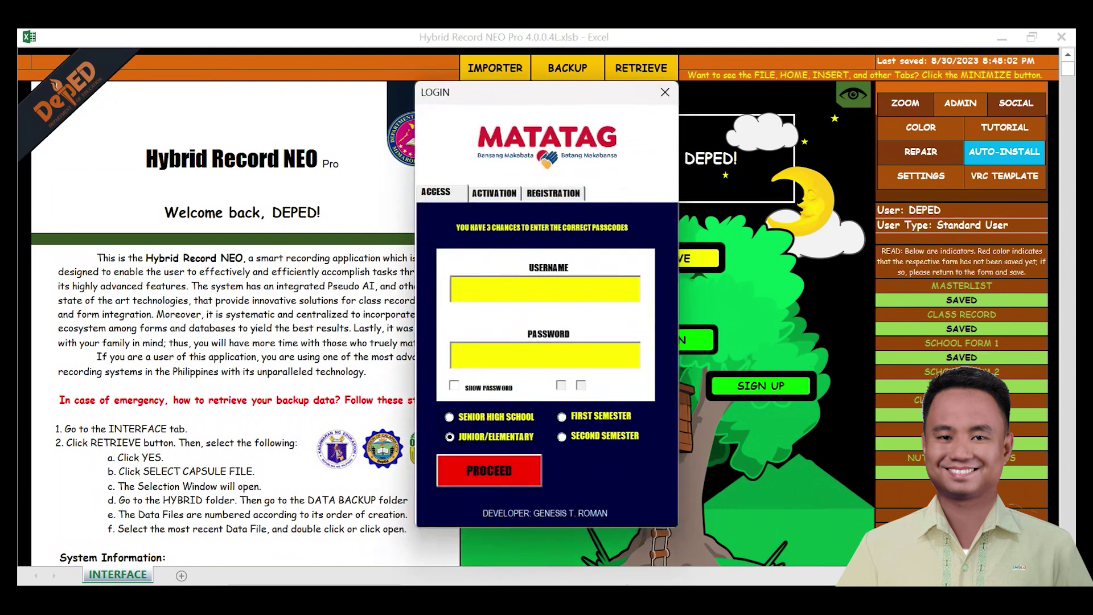
{"action": "type", "text": "DEPED"}
{"action": "key", "text": "Tab"}
{"action": "type", "text": "****"}
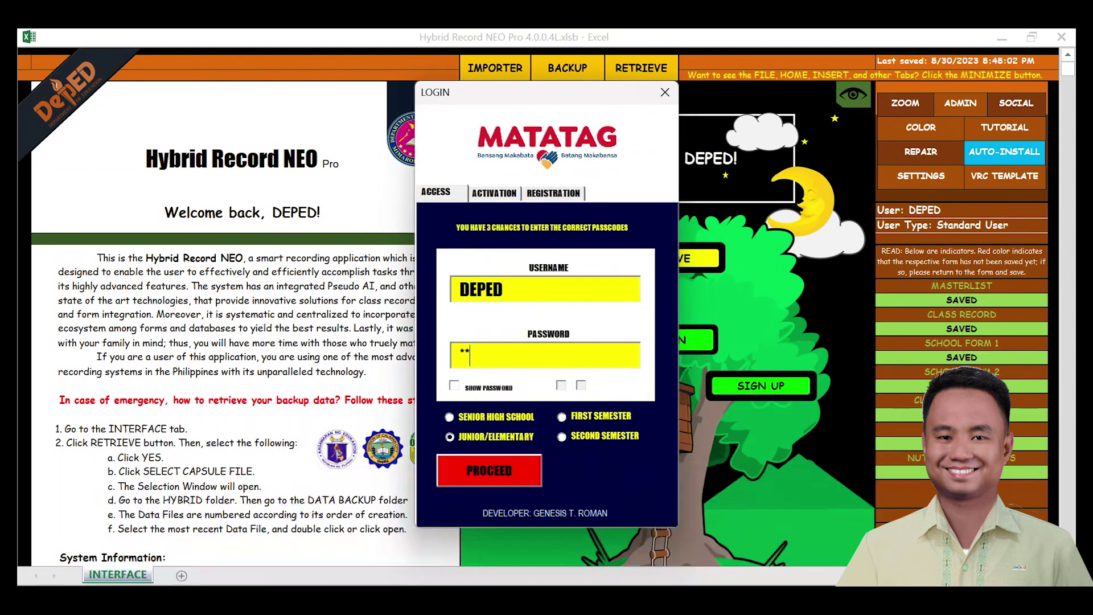
{"action": "key", "text": "Return"}
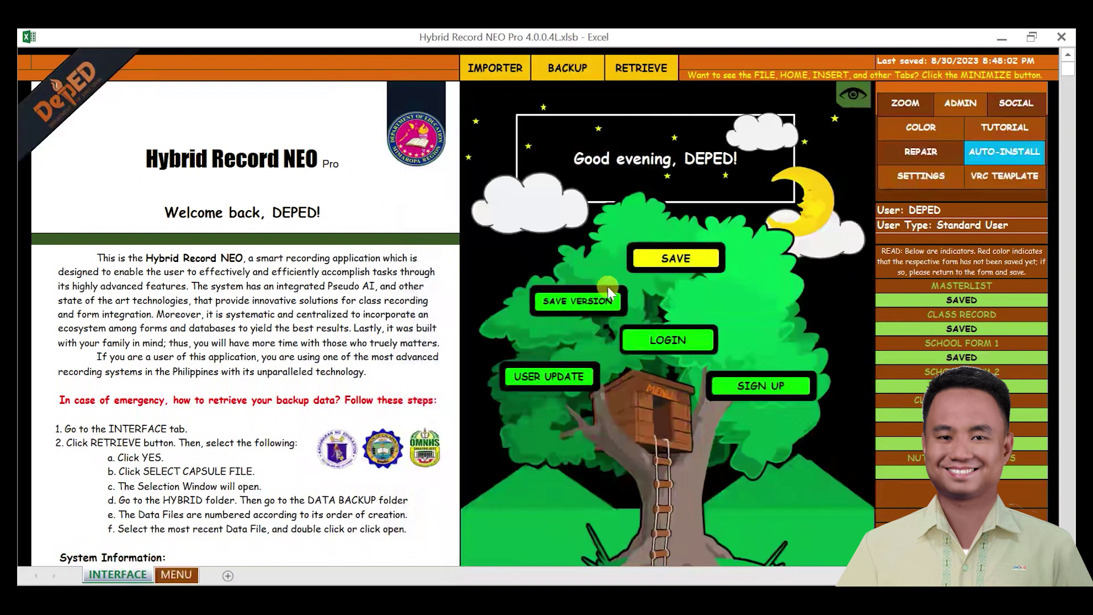